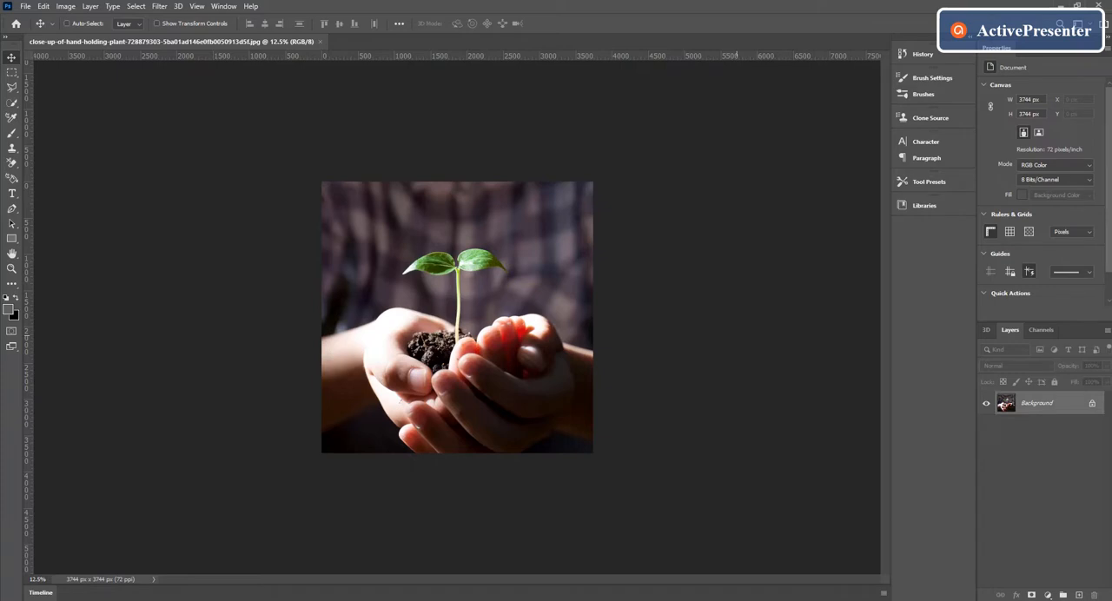
# Start a Pen tool path at the stem's base by the soil and trace closely up the stem's left edge.
pyautogui.hotkey('ctrl', '+')
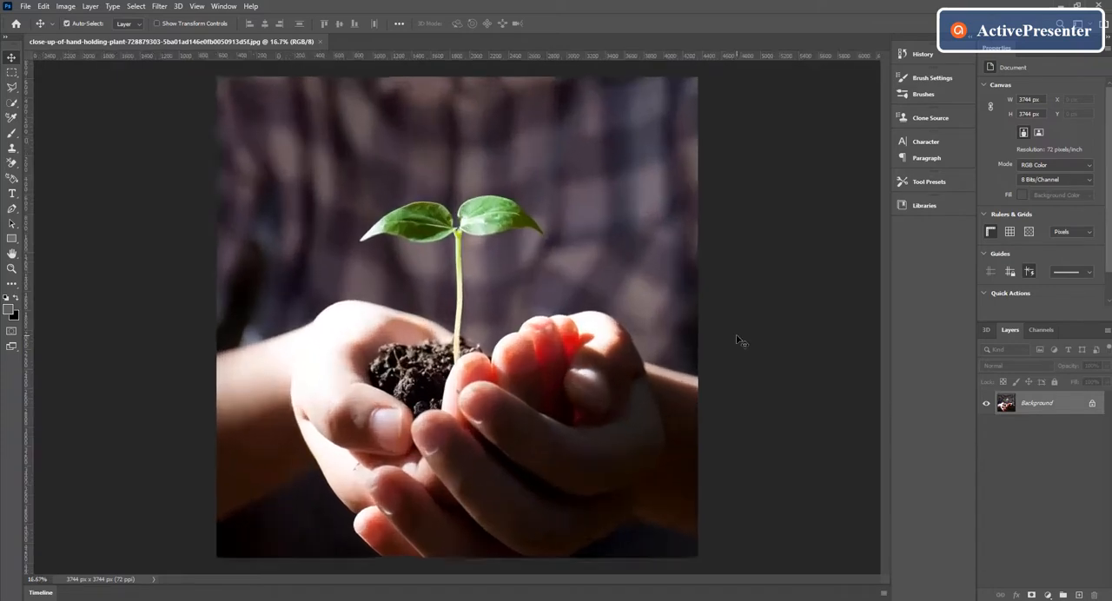
pyautogui.hotkey('ctrl', '+')
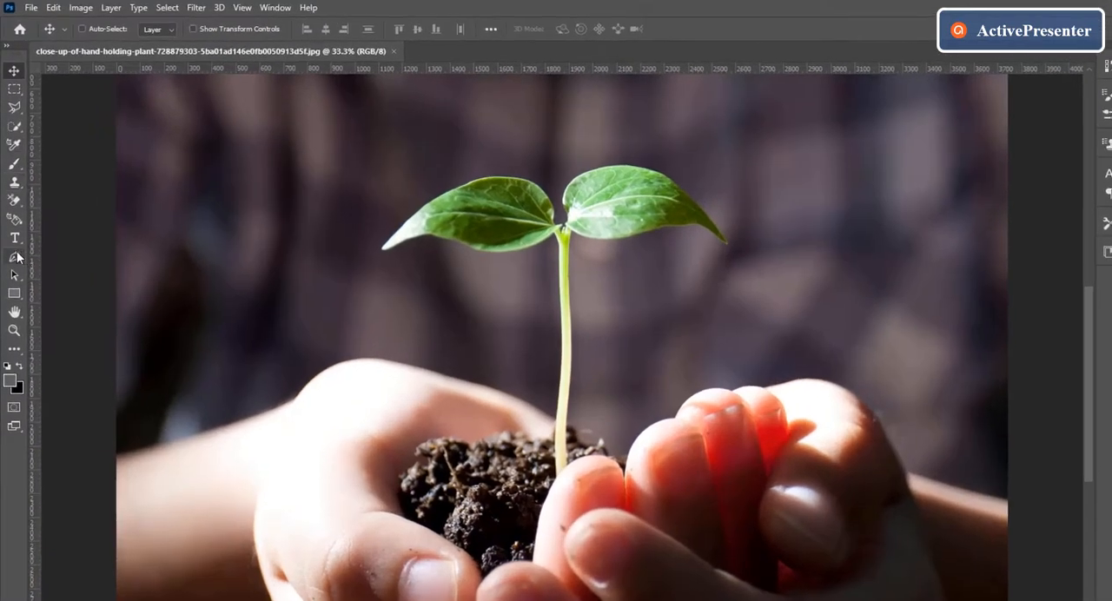
pyautogui.click(13, 225)
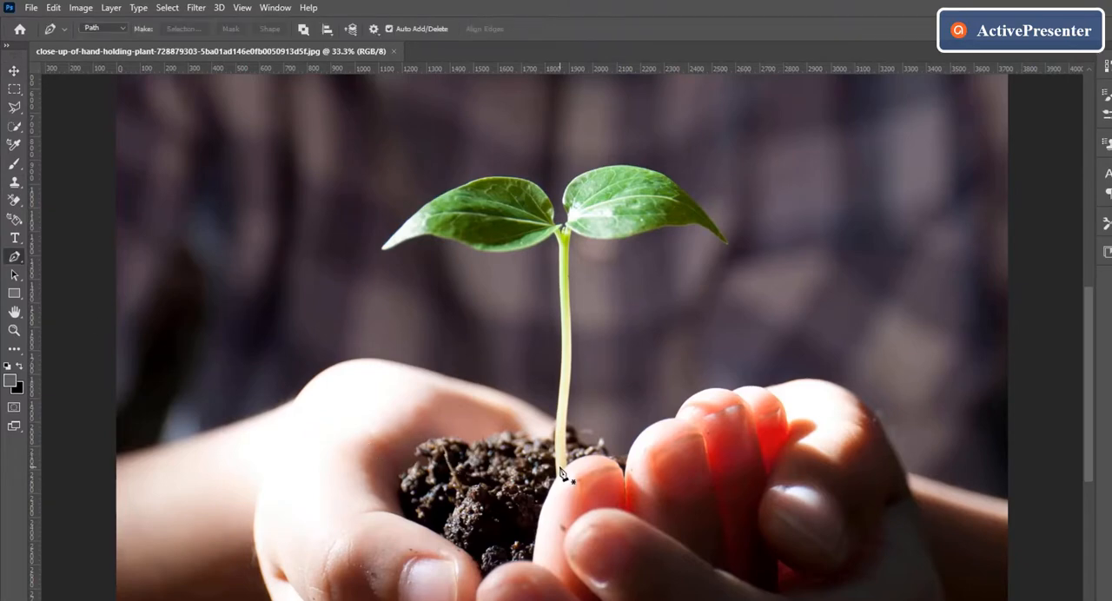
pyautogui.scroll(2, 560, 474)
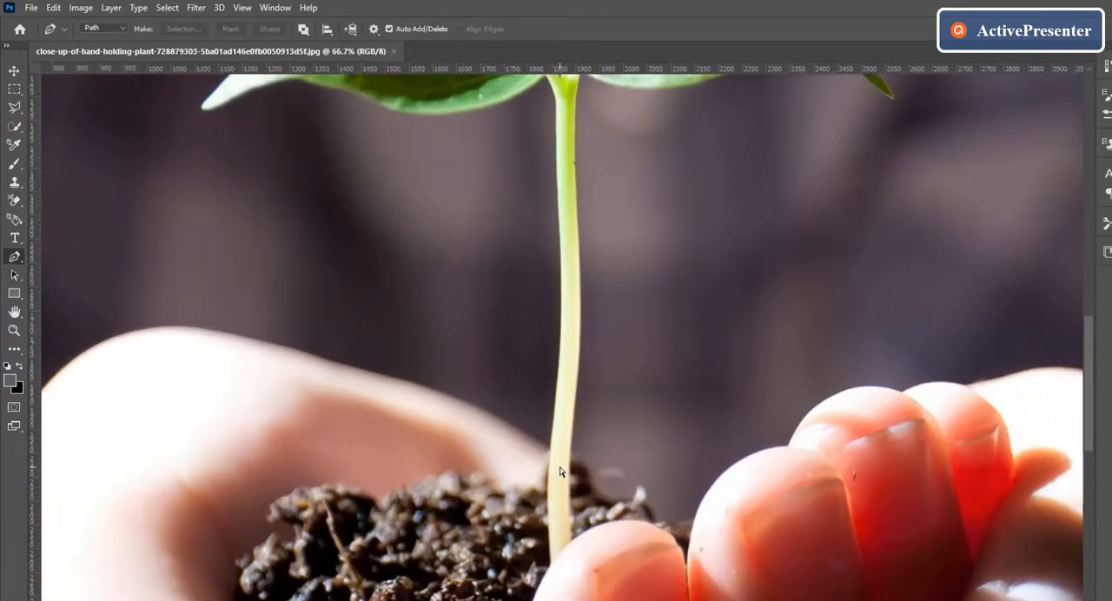
pyautogui.scroll(2, 560, 474)
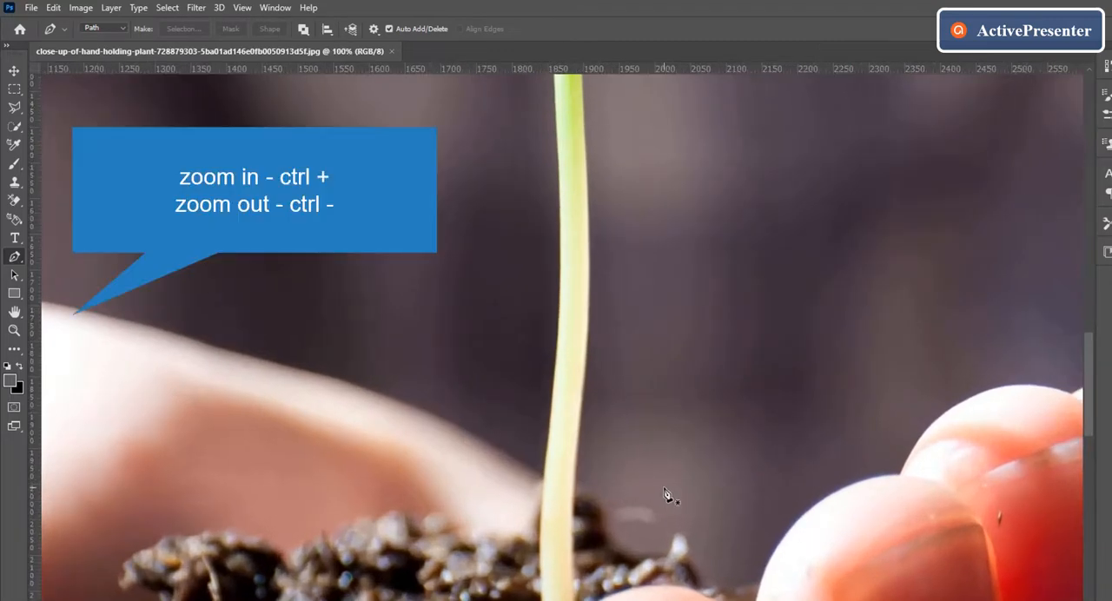
pyautogui.scroll(-1, 665, 496)
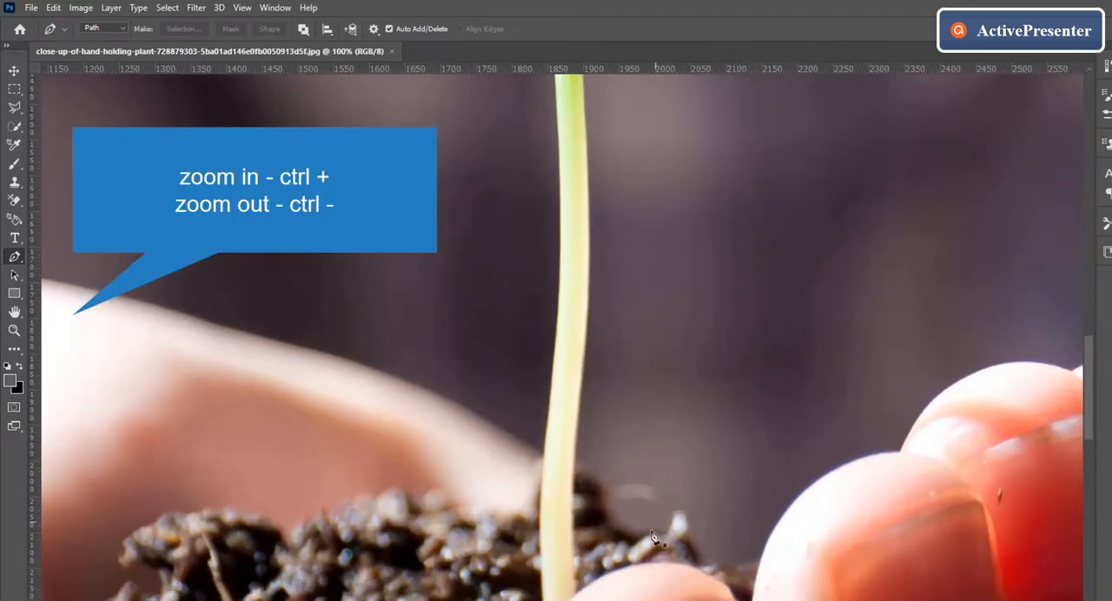
pyautogui.click(573, 594)
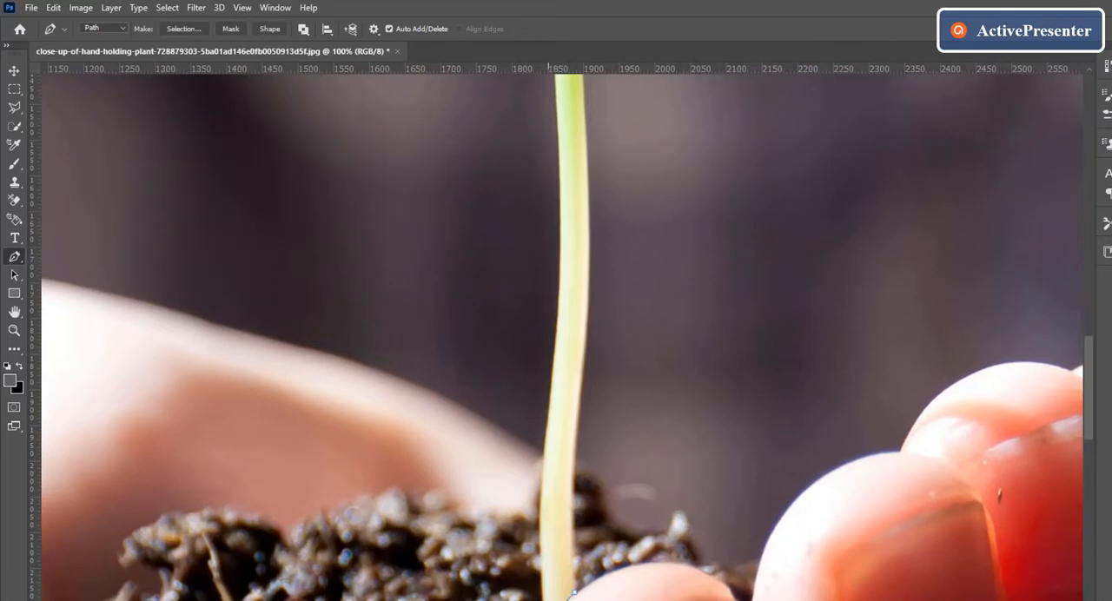
pyautogui.click(542, 571)
pyautogui.click(539, 506)
pyautogui.click(542, 485)
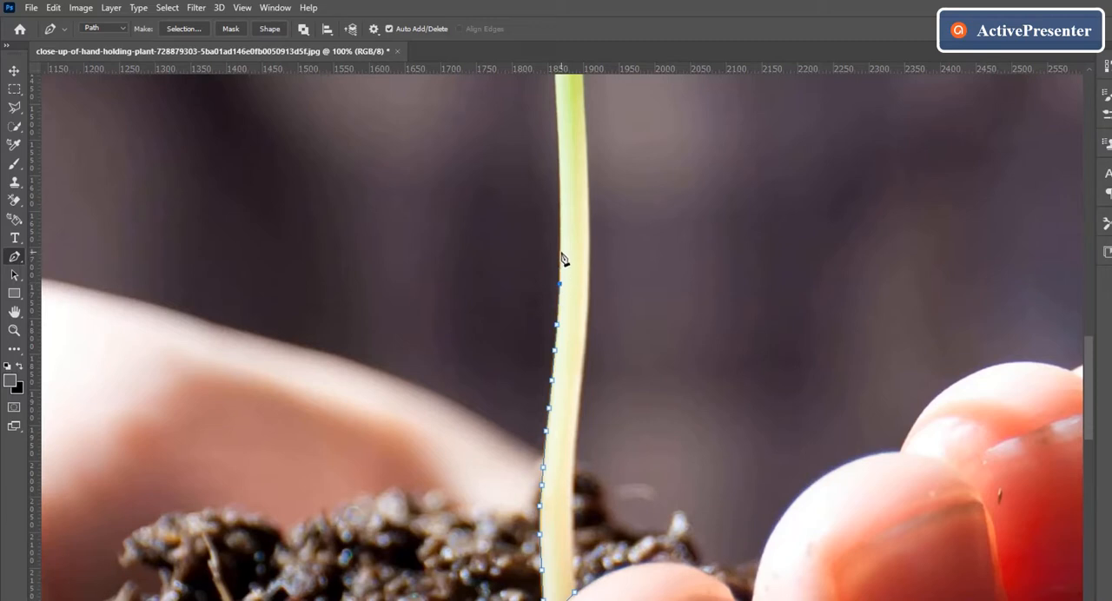
pyautogui.click(561, 246)
pyautogui.click(559, 132)
pyautogui.click(558, 114)
pyautogui.click(557, 100)
# Continue the path from the stem's top along the lower edge of the left leaf towards its pale tip.
pyautogui.moveTo(1086, 384); pyautogui.dragTo(1077, 323)
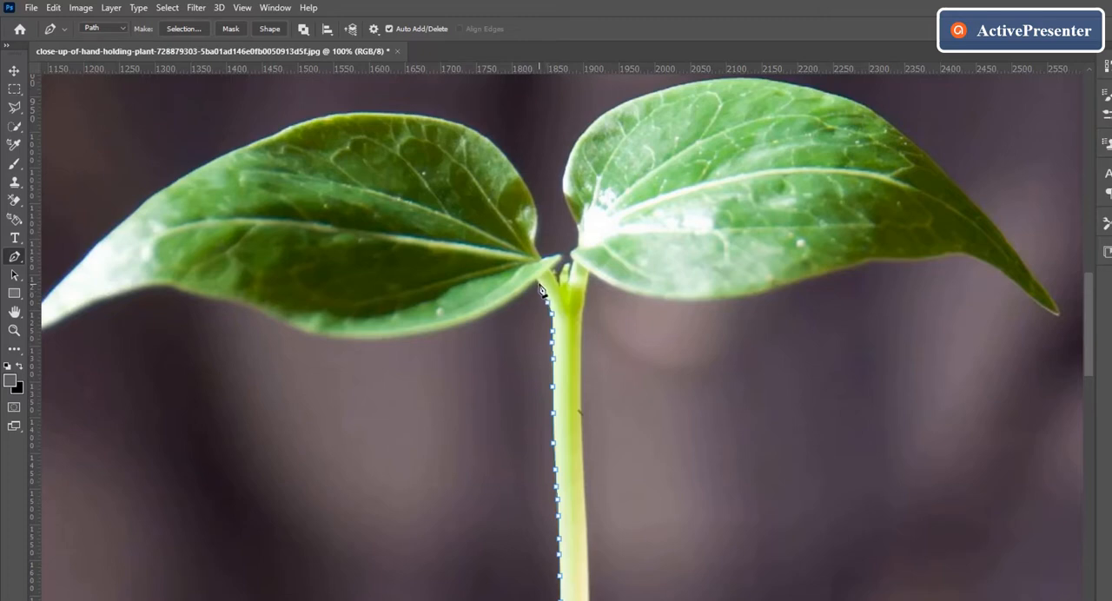
pyautogui.click(536, 279)
pyautogui.click(320, 337)
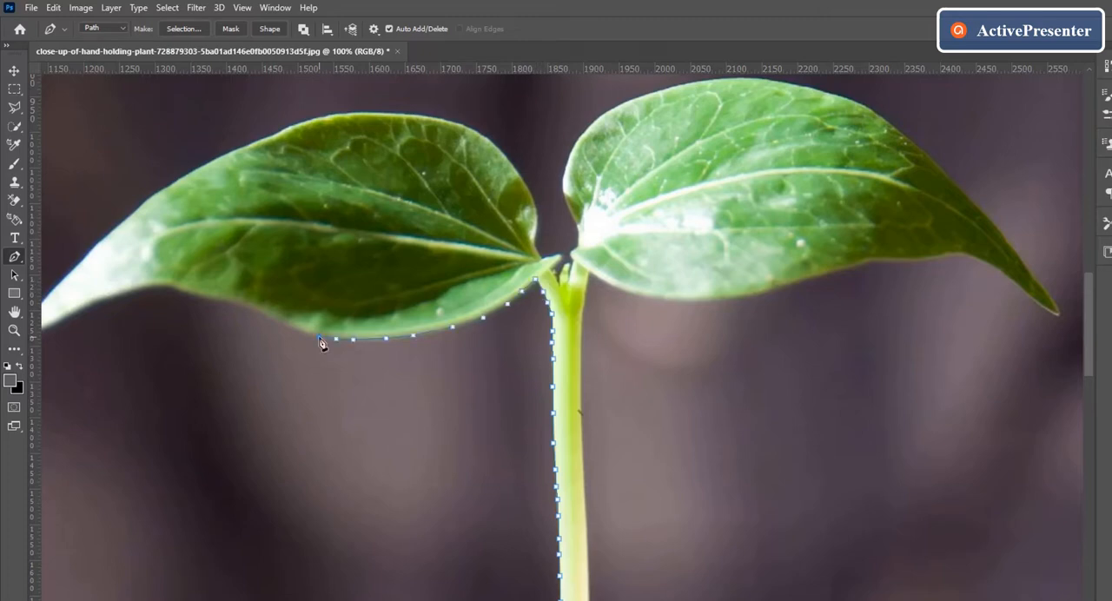
pyautogui.click(269, 316)
pyautogui.click(135, 291)
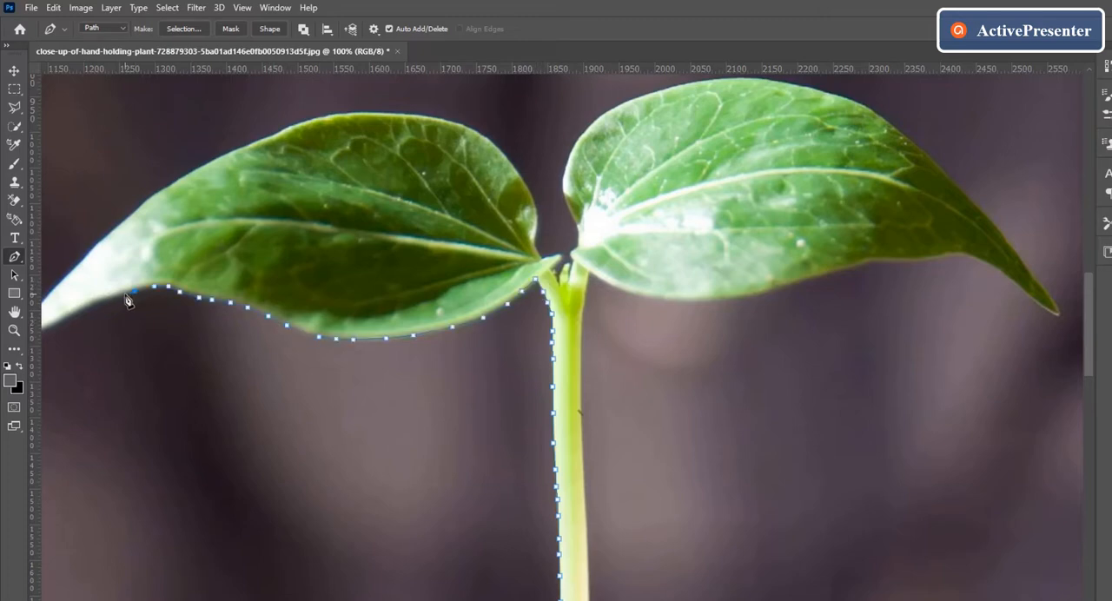
pyautogui.click(122, 296)
pyautogui.click(67, 316)
pyautogui.click(58, 323)
pyautogui.click(47, 328)
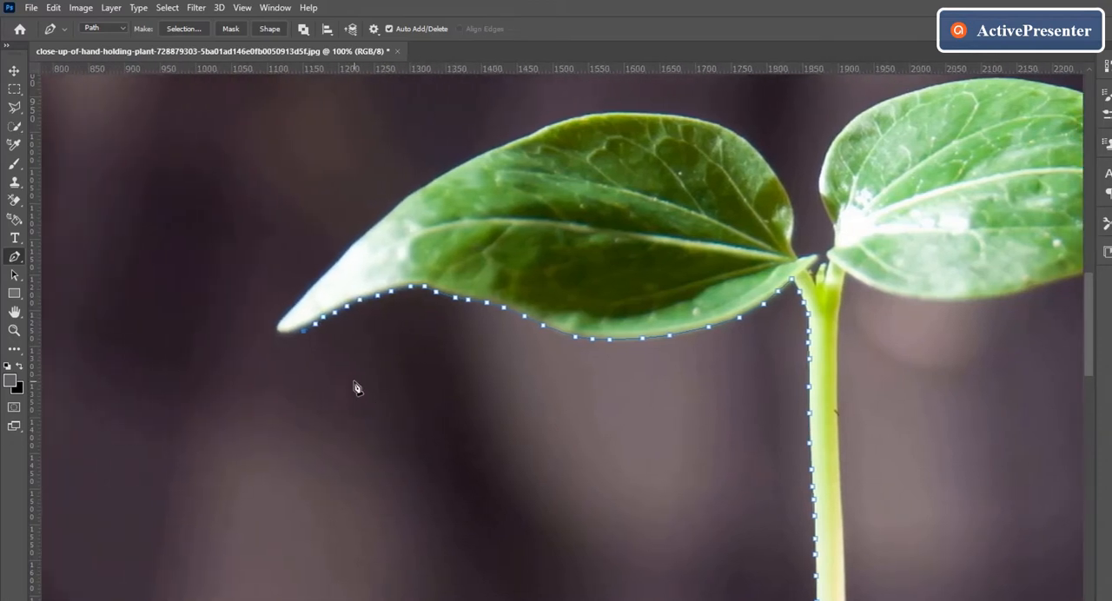
# Trace the path around the left leaf's tip and back along its upper edge to the stem junction.
pyautogui.click(357, 242)
pyautogui.click(402, 205)
pyautogui.click(566, 121)
pyautogui.click(591, 114)
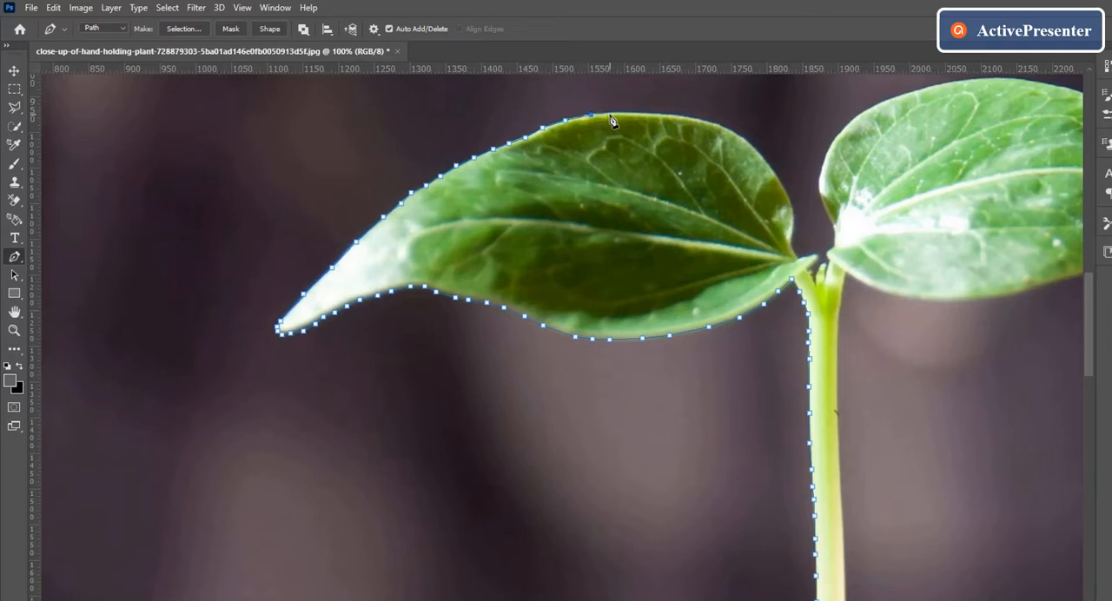
pyautogui.click(616, 114)
pyautogui.click(808, 256)
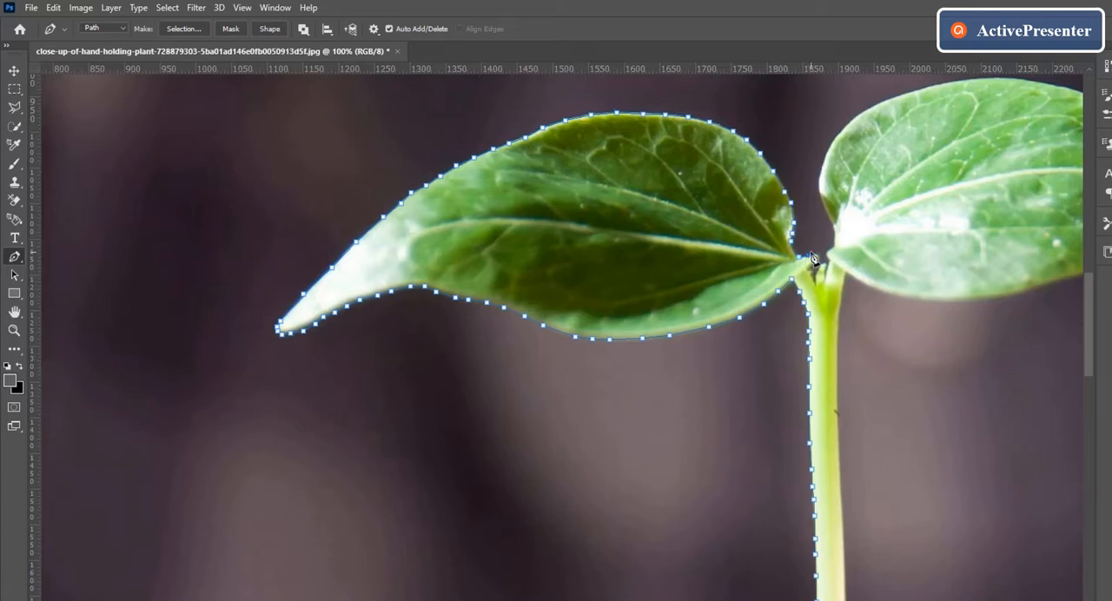
# Continue the path around the small bud between the leaves and over the right leaf's upper edge towards its tip.
pyautogui.click(816, 254)
pyautogui.click(846, 128)
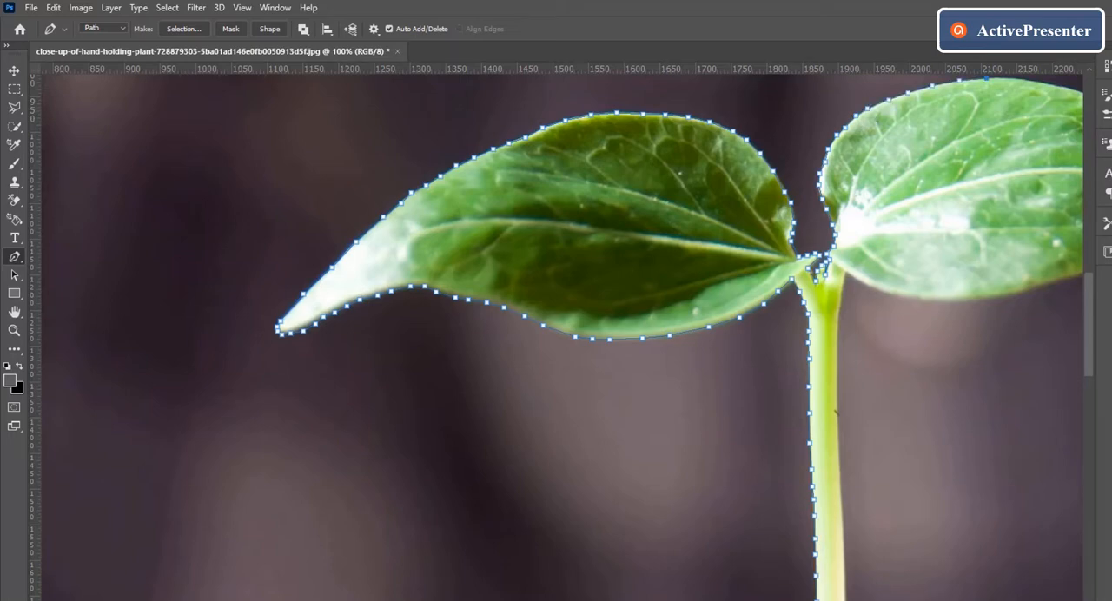
pyautogui.hscroll(3, 564, 337)
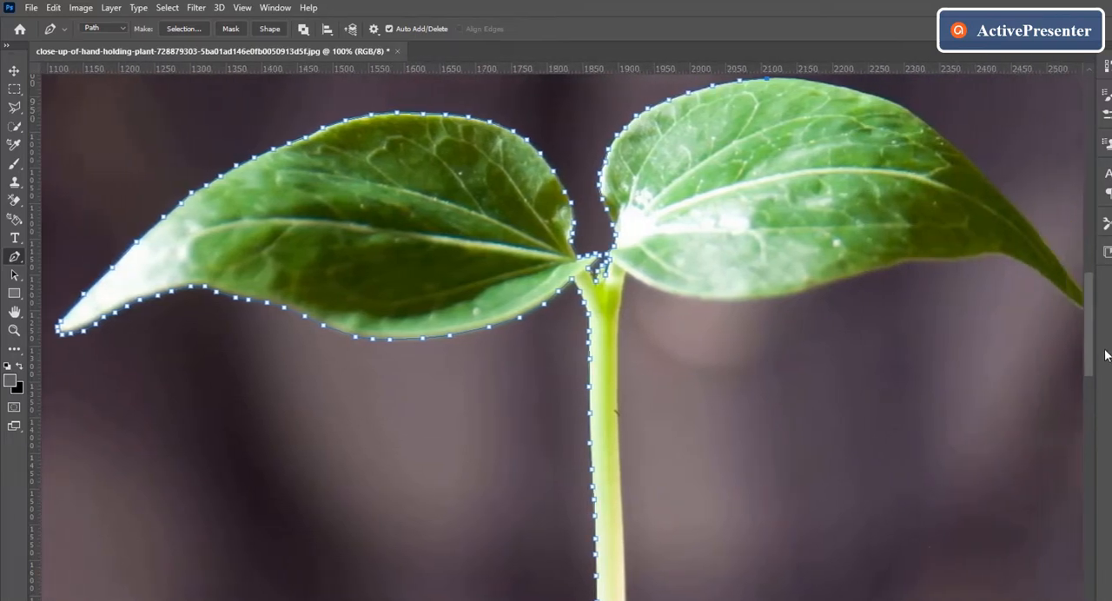
pyautogui.scroll(3, 1092, 352)
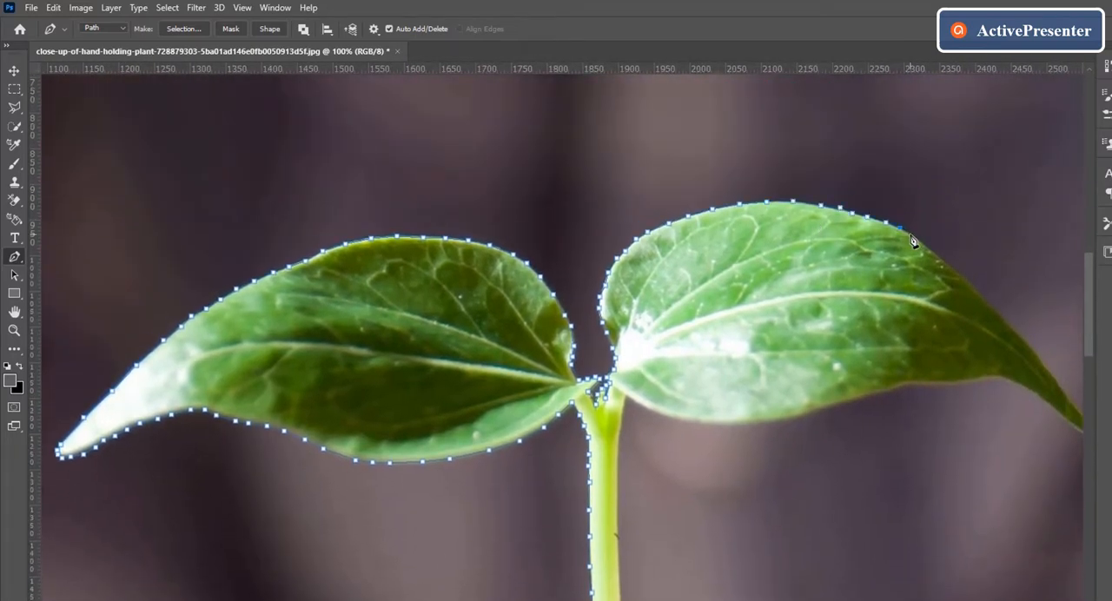
pyautogui.click(921, 244)
pyautogui.click(930, 252)
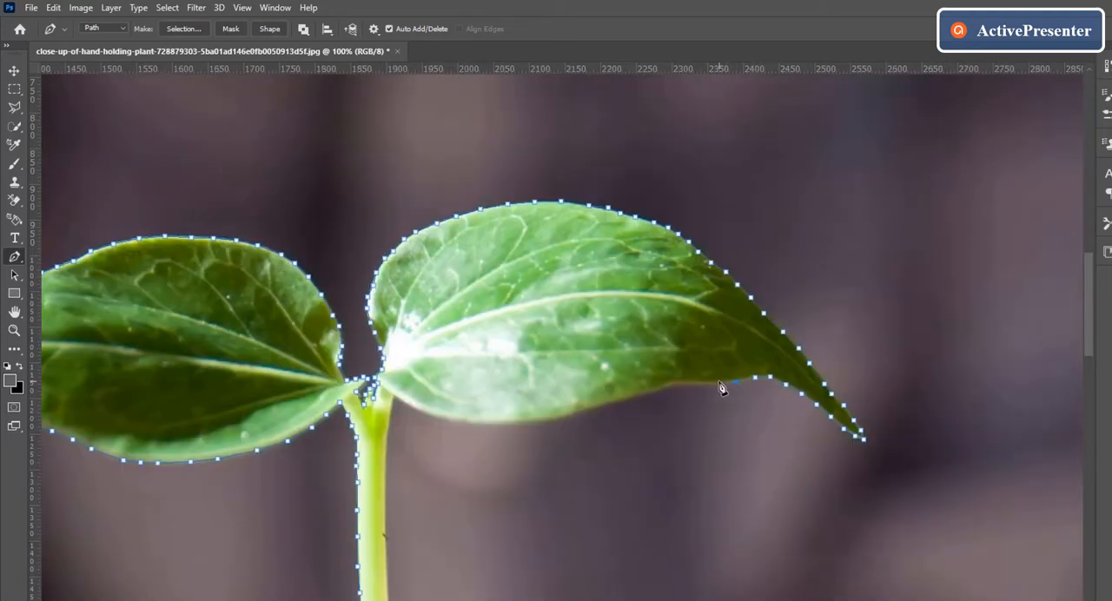
# Trace the path along the lower edge of the right leaf back to the stem.
pyautogui.click(714, 382)
pyautogui.click(694, 382)
pyautogui.click(677, 382)
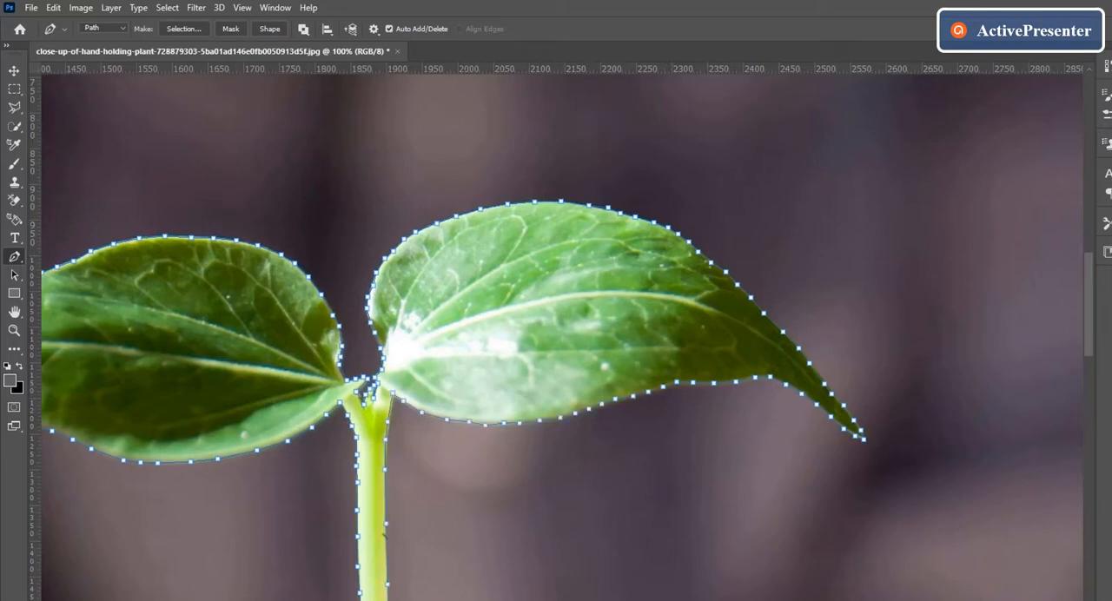
# Trace the path down the stem's right edge and close it at the starting point by the soil.
pyautogui.moveTo(1091, 323); pyautogui.dragTo(1073, 398)
pyautogui.click(379, 465)
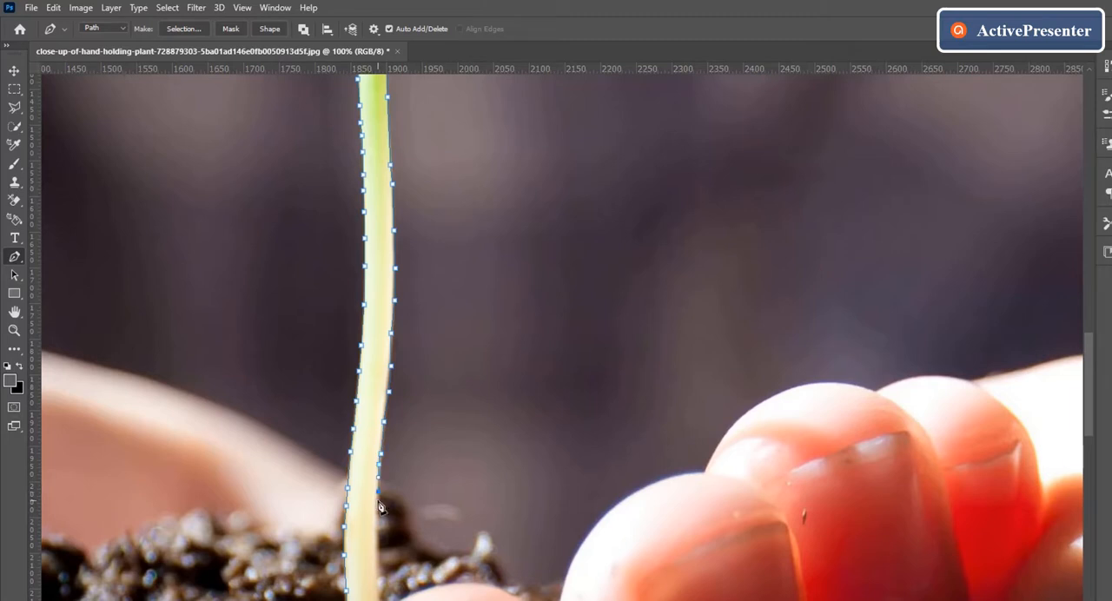
pyautogui.click(378, 500)
pyautogui.click(378, 524)
pyautogui.click(376, 542)
pyautogui.click(378, 572)
pyautogui.press('space')
pyautogui.hotkey('ctrl', '-')
pyautogui.hotkey('ctrl', '-')
pyautogui.hotkey('ctrl', '-')
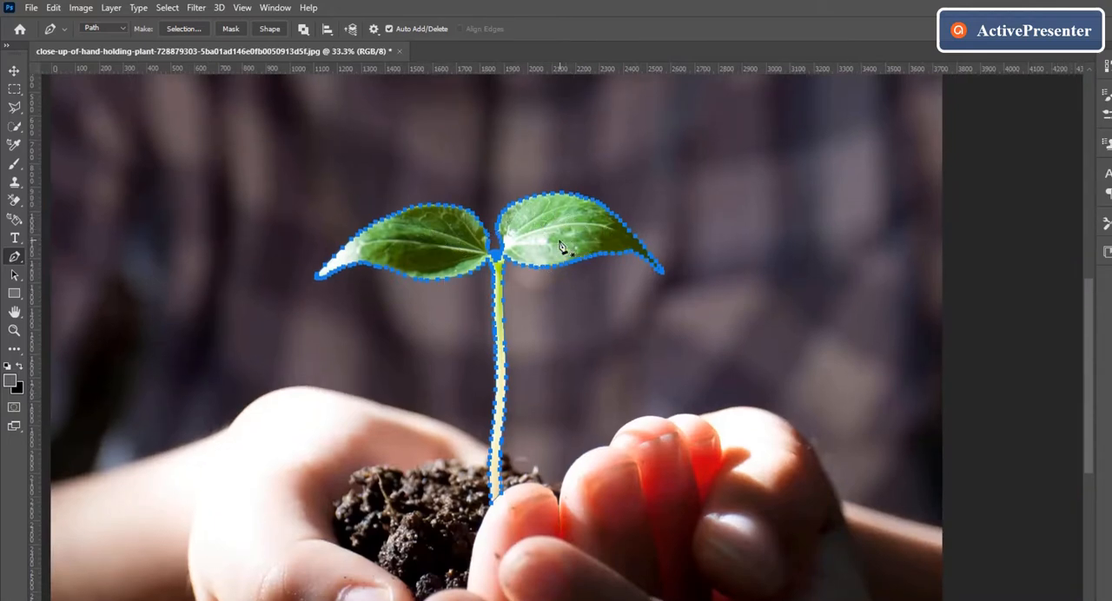
# Turn the plant path into a new anti-aliased selection with a feather radius of 0 pixels.
pyautogui.click(13, 73)
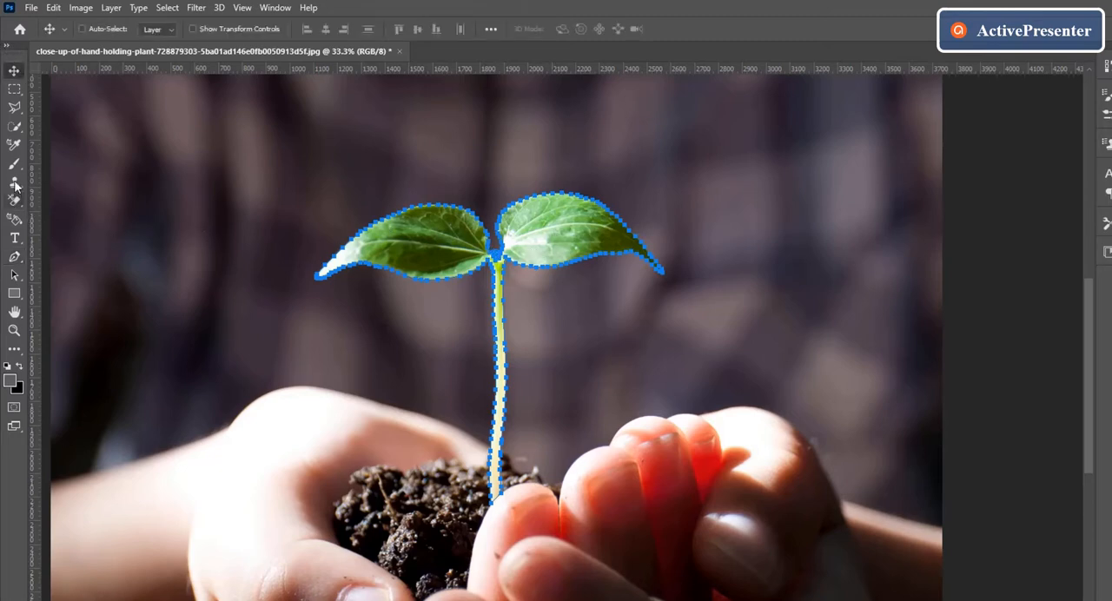
pyautogui.click(14, 256)
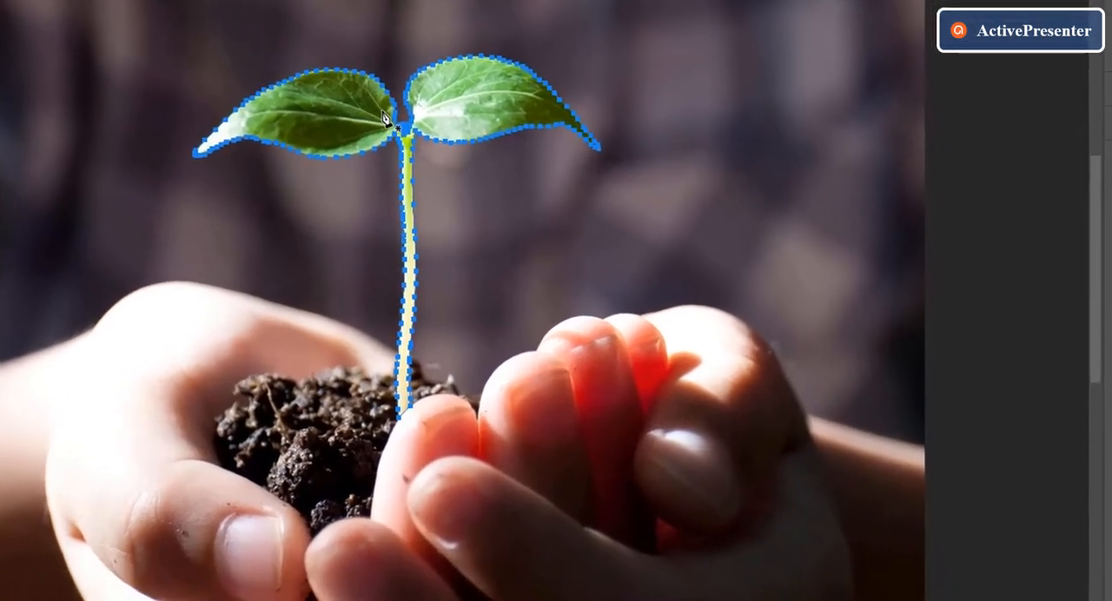
pyautogui.rightClick(385, 119)
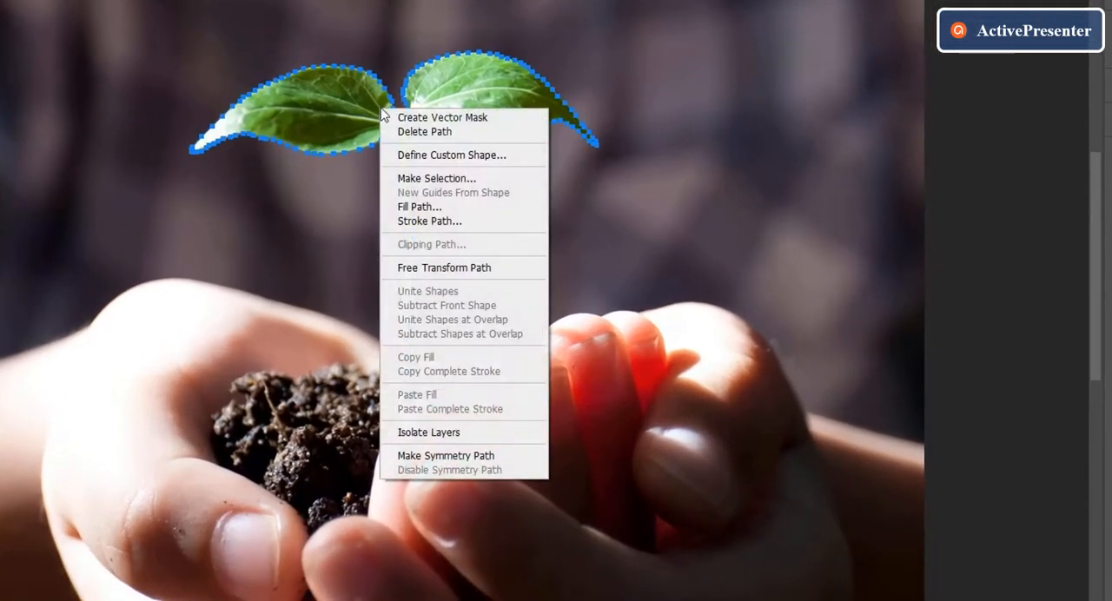
pyautogui.click(481, 179)
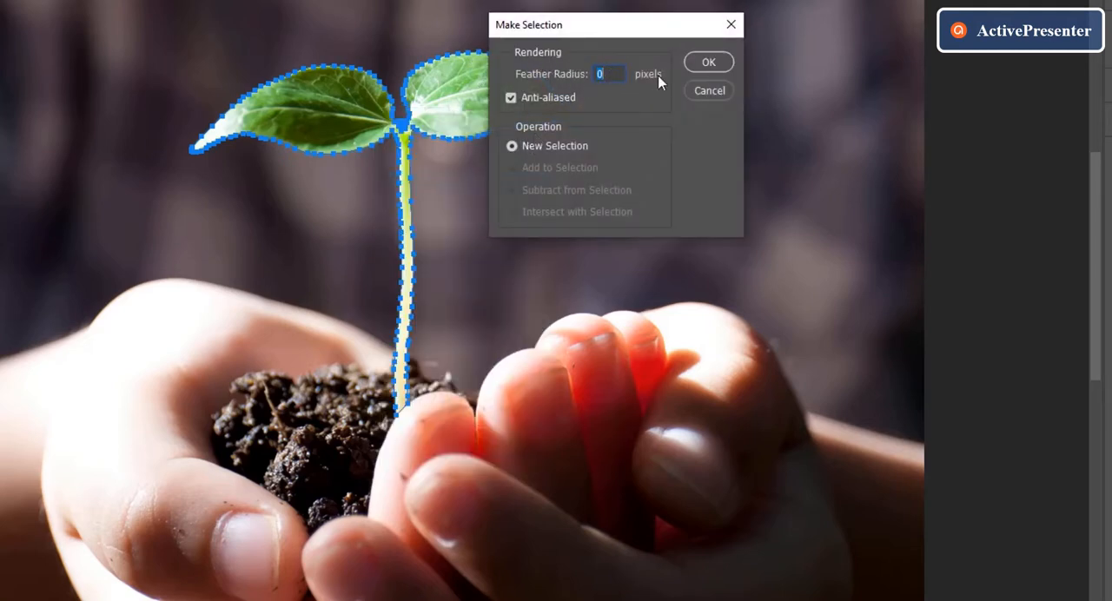
pyautogui.click(720, 66)
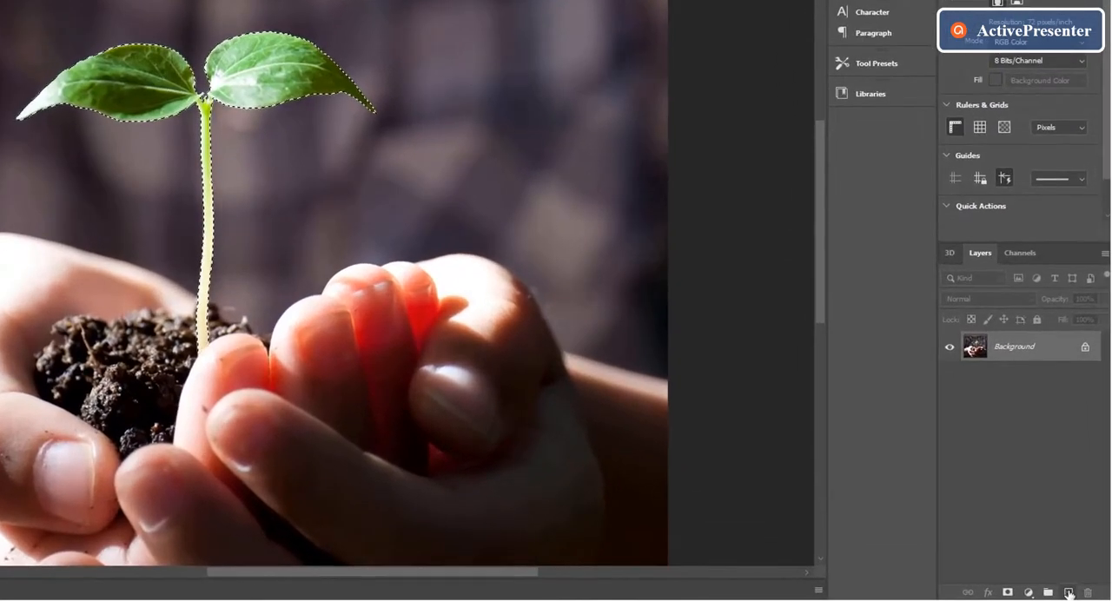
# Copy the selected plant to its own layer and check the cutout by briefly hiding the Background layer.
pyautogui.hotkey('ctrl', 'j')
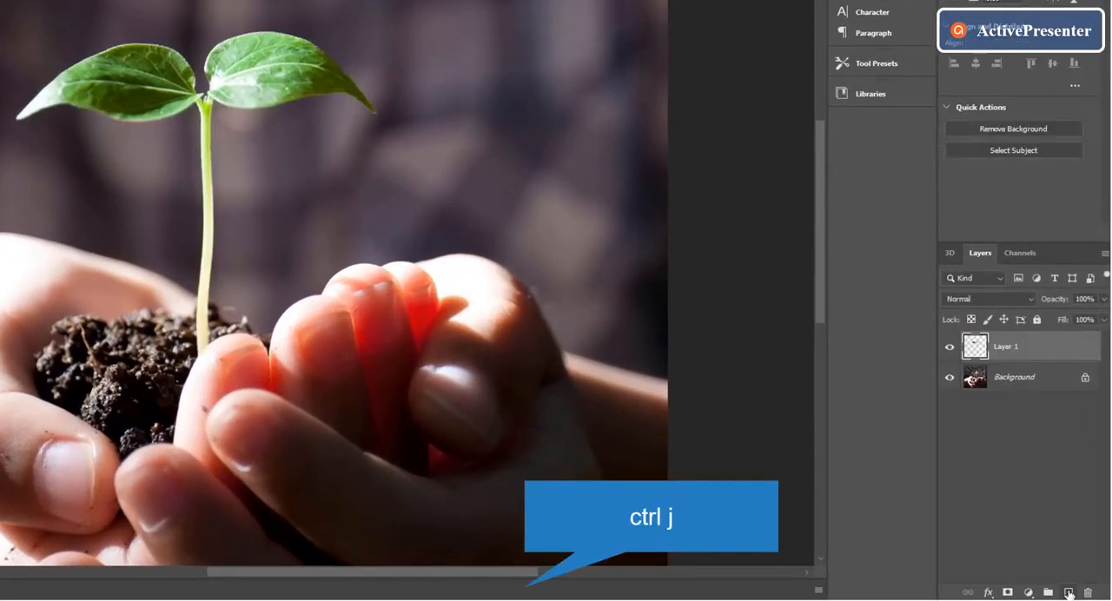
pyautogui.click(950, 377)
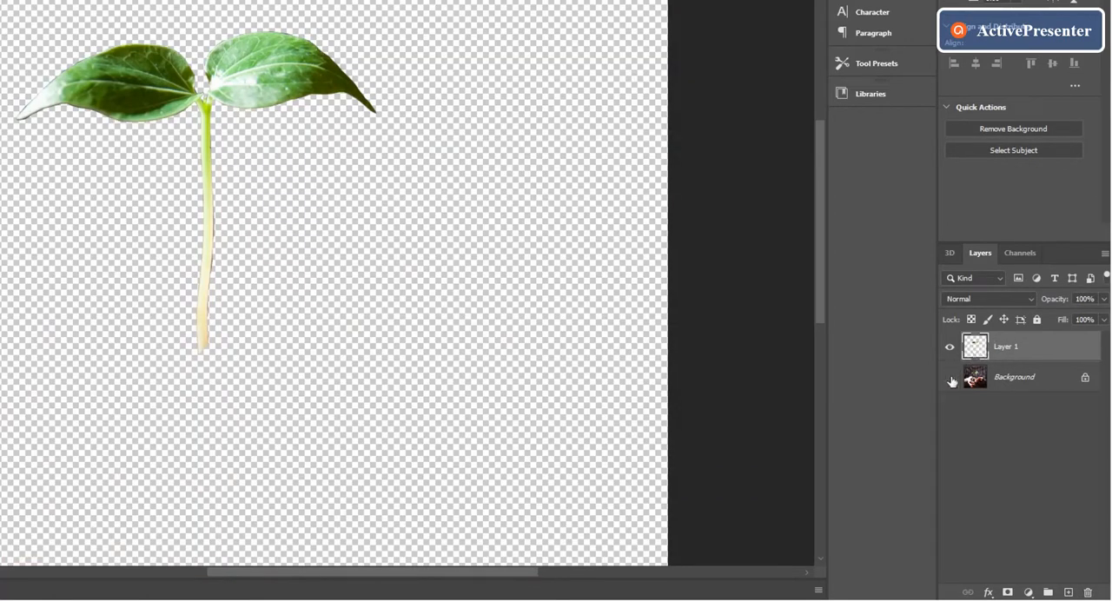
pyautogui.click(950, 377)
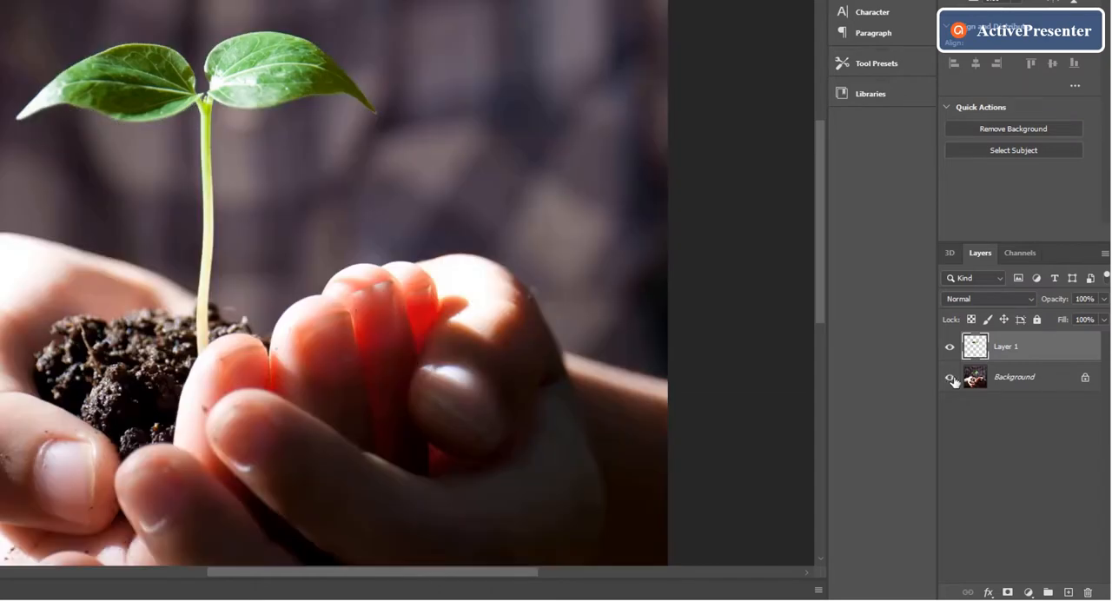
# Convert Layer 1 to a smart object and put it in a new group named Group 1 with Pass Through mode.
pyautogui.rightClick(990, 351)
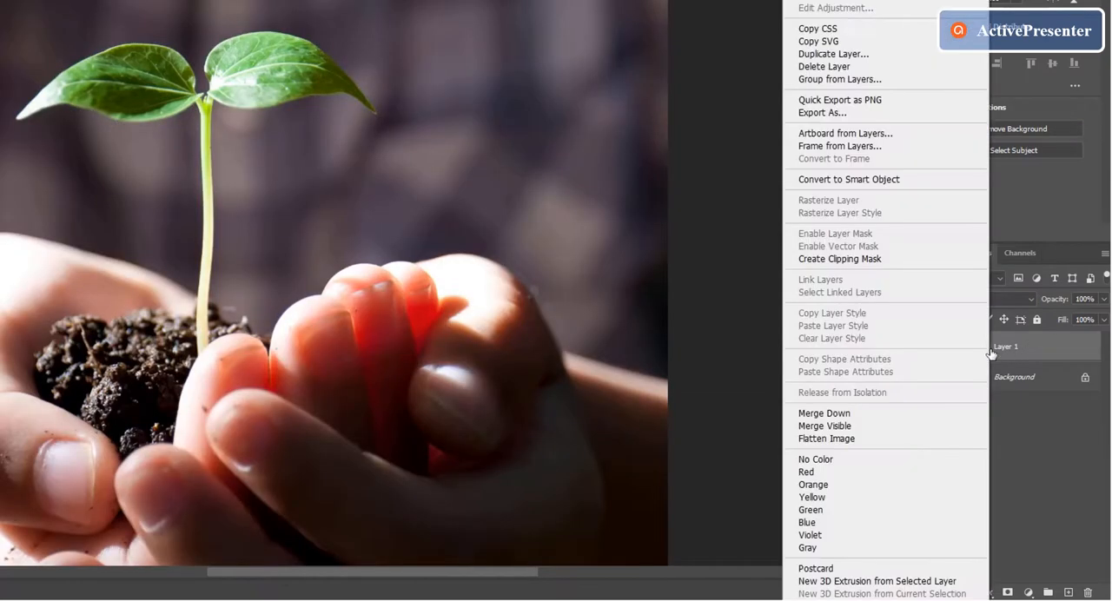
pyautogui.click(876, 180)
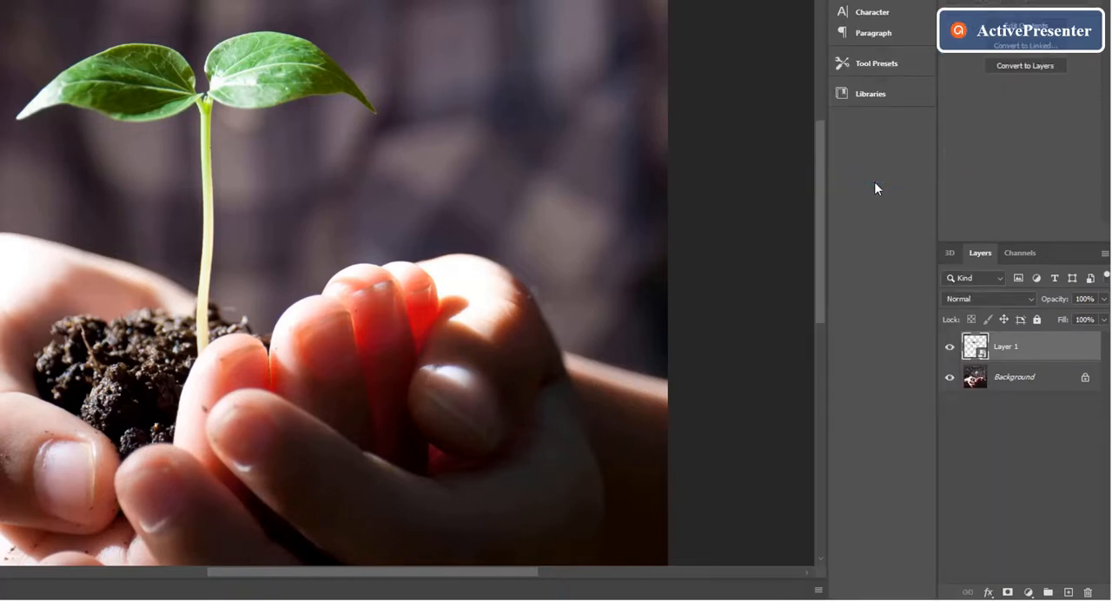
pyautogui.rightClick(998, 350)
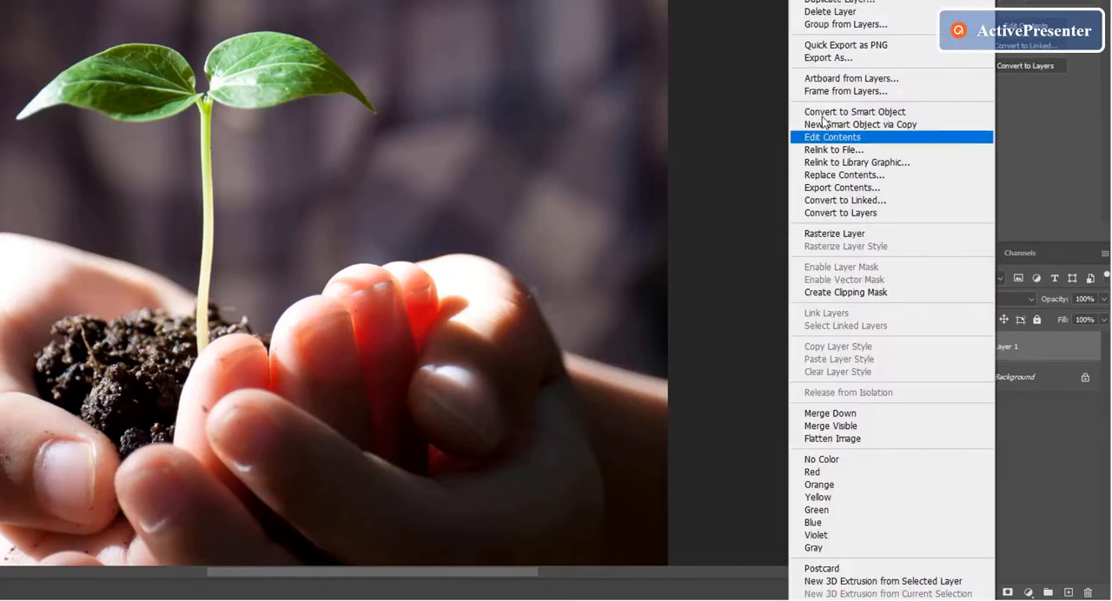
pyautogui.click(837, 30)
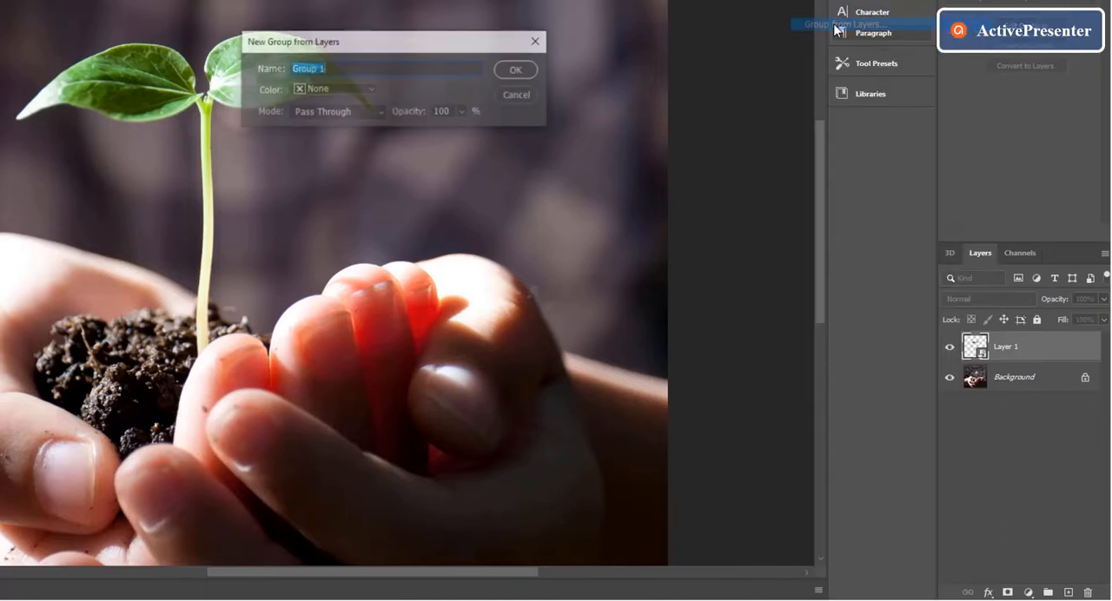
pyautogui.click(519, 71)
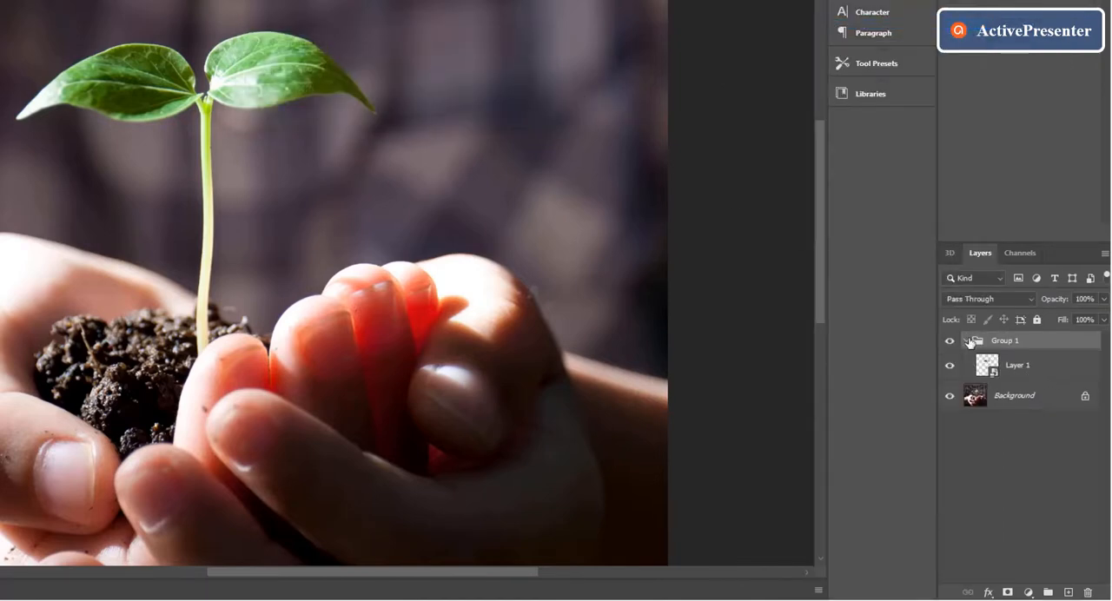
# Duplicate Layer 1 inside Group 1 and set the duplicate's blend mode to Screen.
pyautogui.click(1035, 365)
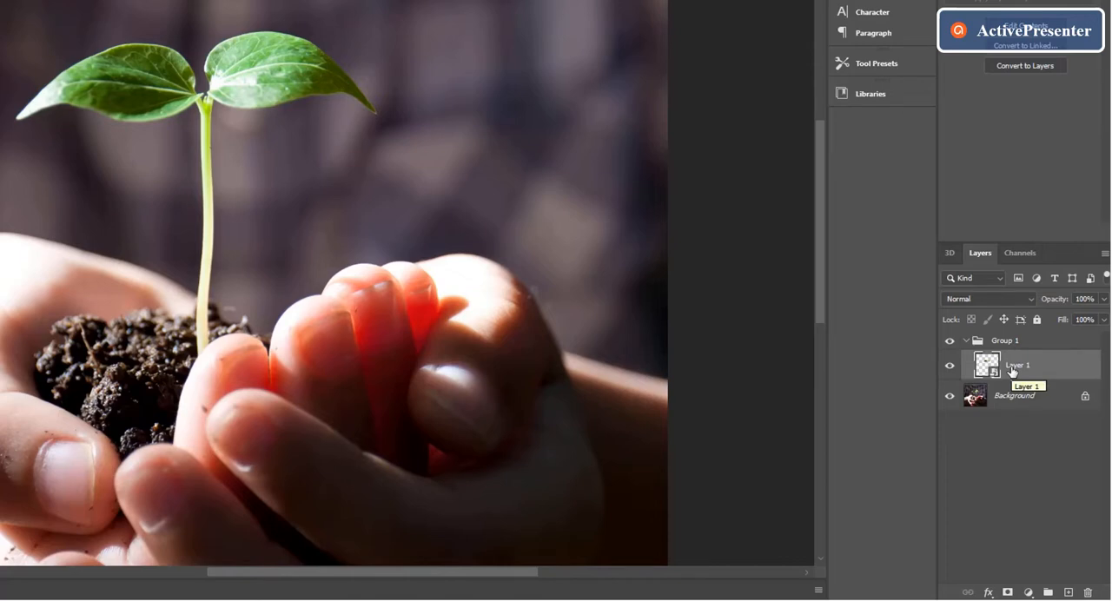
pyautogui.hotkey('ctrl', 'j')
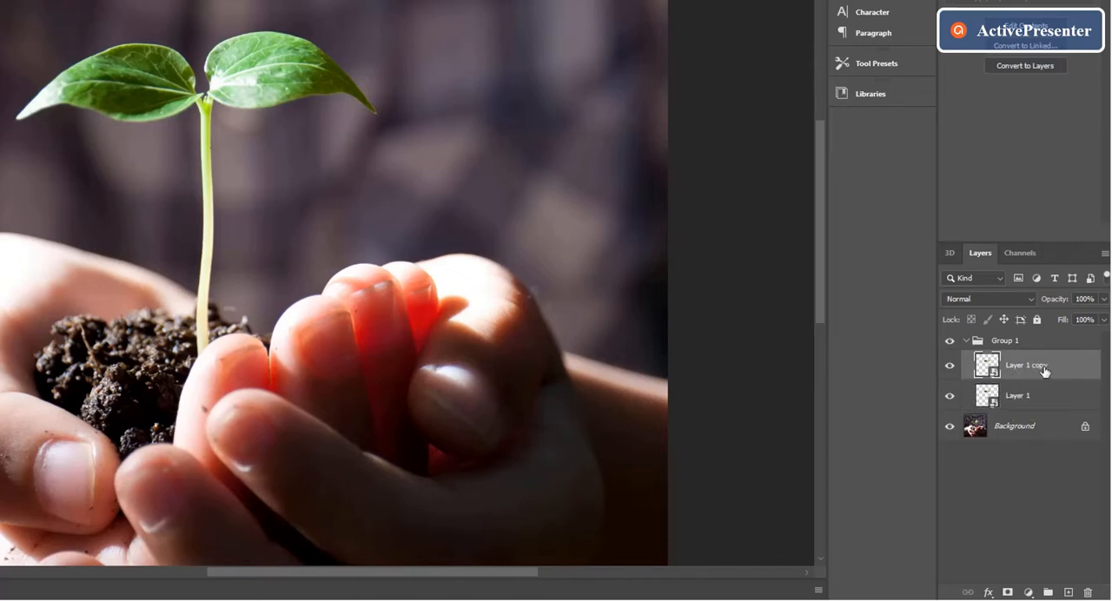
pyautogui.click(1034, 298)
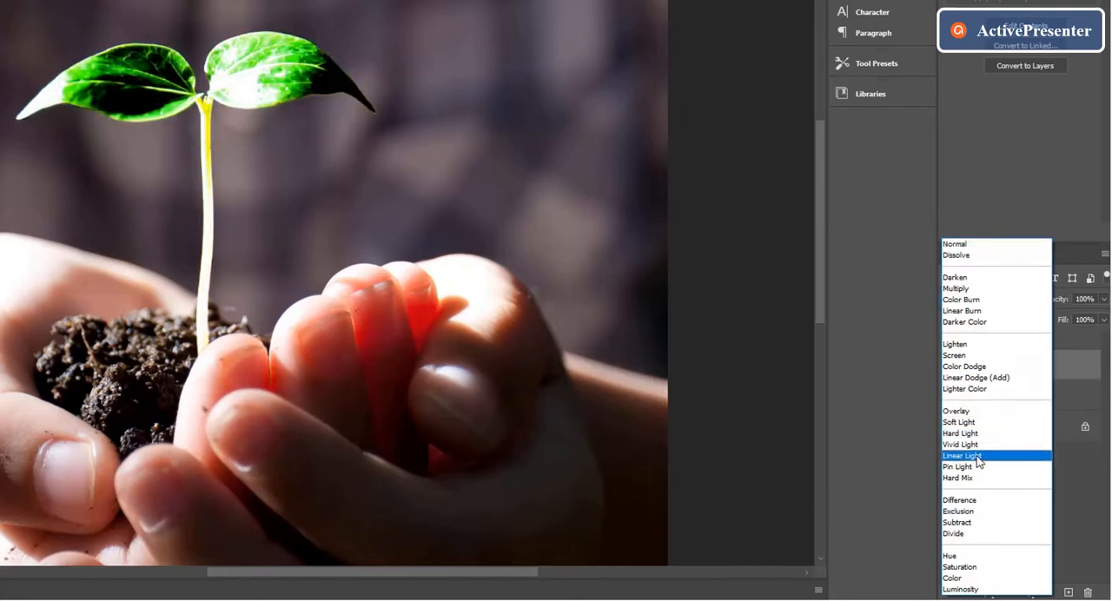
pyautogui.click(953, 356)
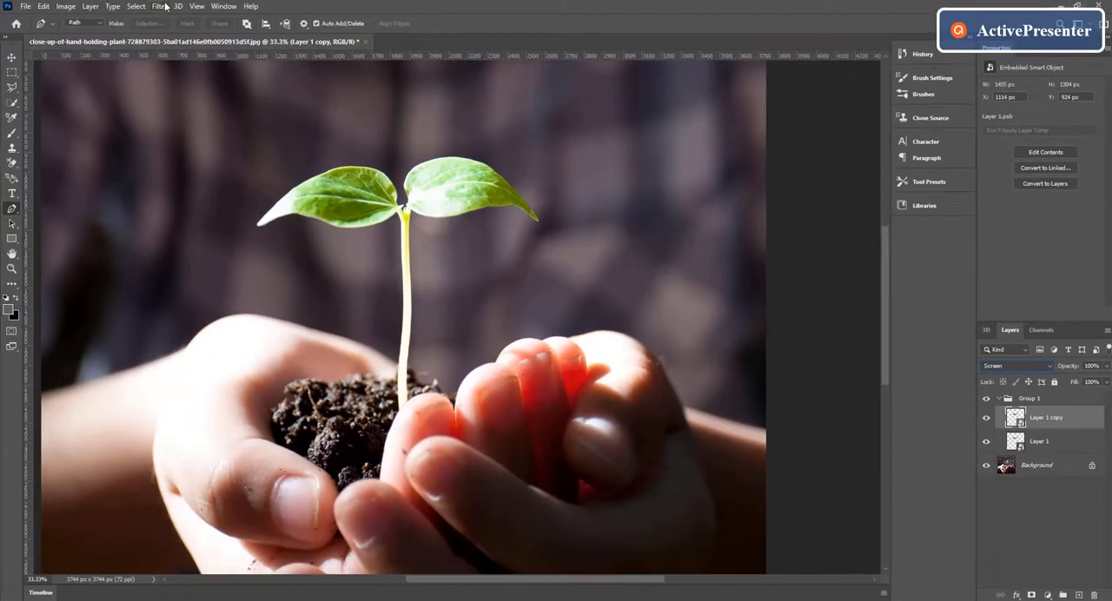
# Apply a Gaussian Blur smart filter with a radius of 5 pixels to Layer 1 copy.
pyautogui.click(159, 6)
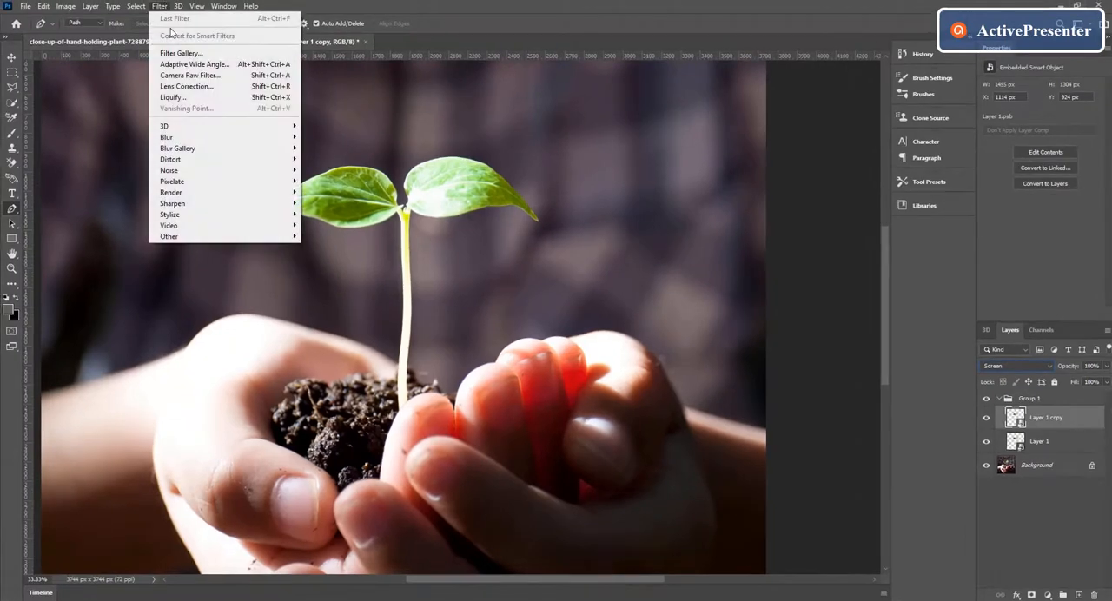
pyautogui.moveTo(202, 141)
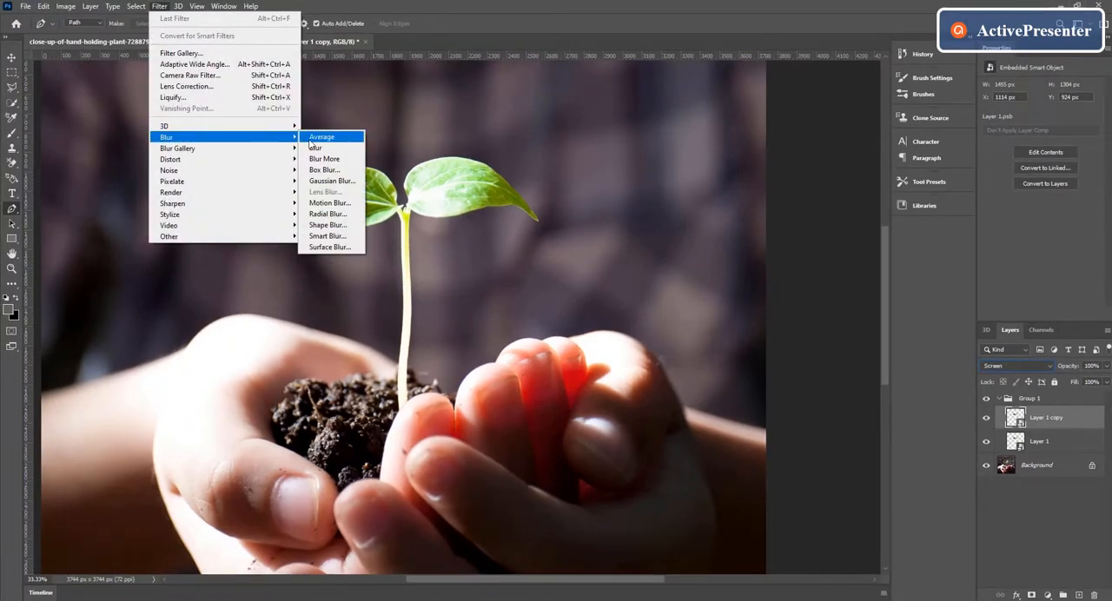
pyautogui.click(334, 184)
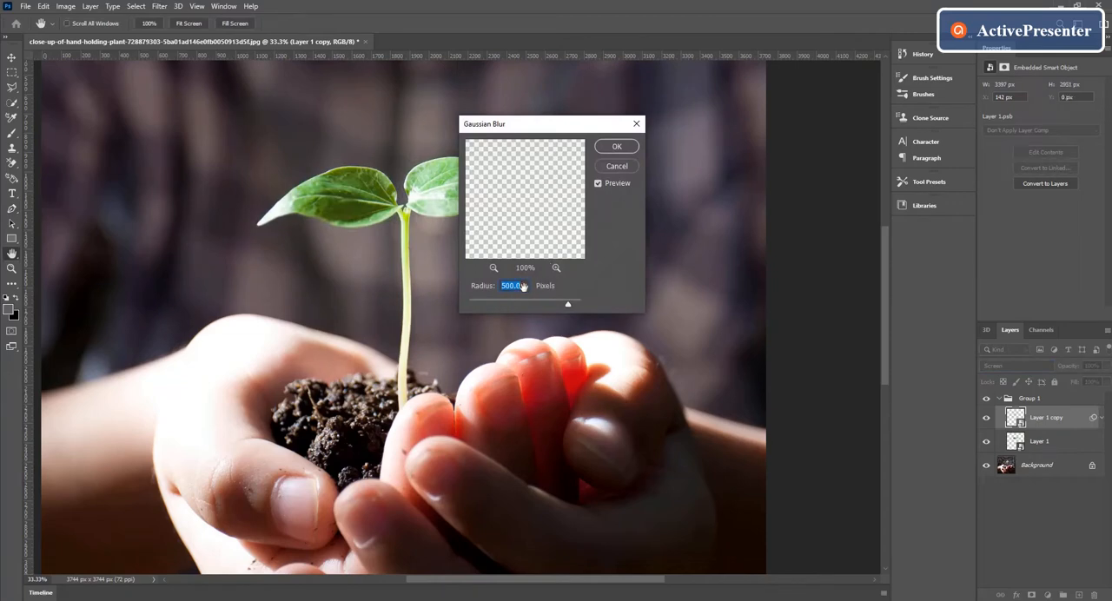
pyautogui.press('BackSpace')
pyautogui.write('5')
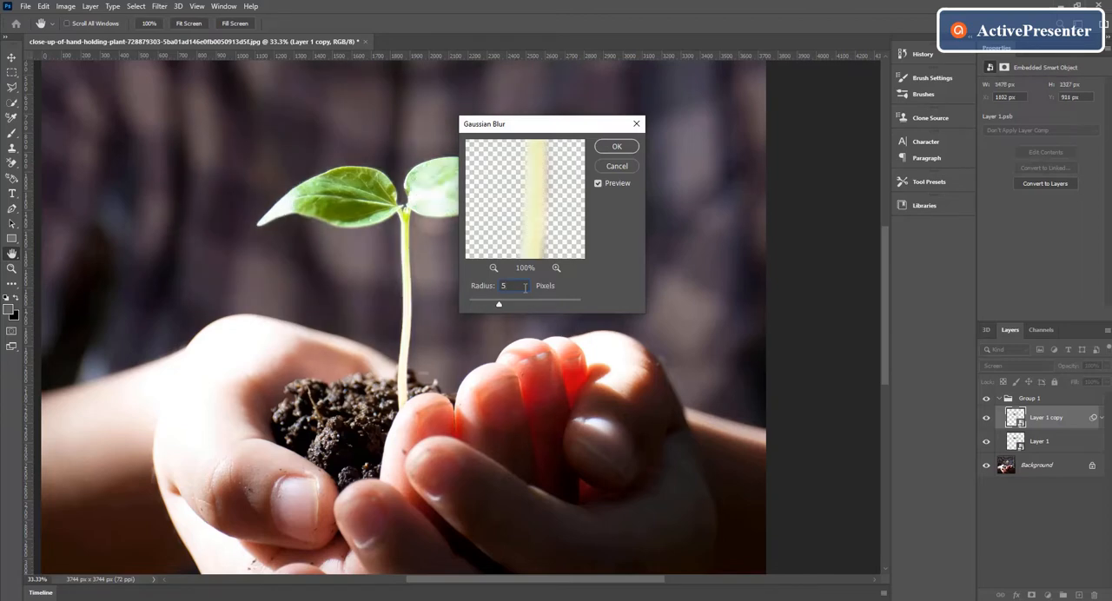
pyautogui.click(622, 147)
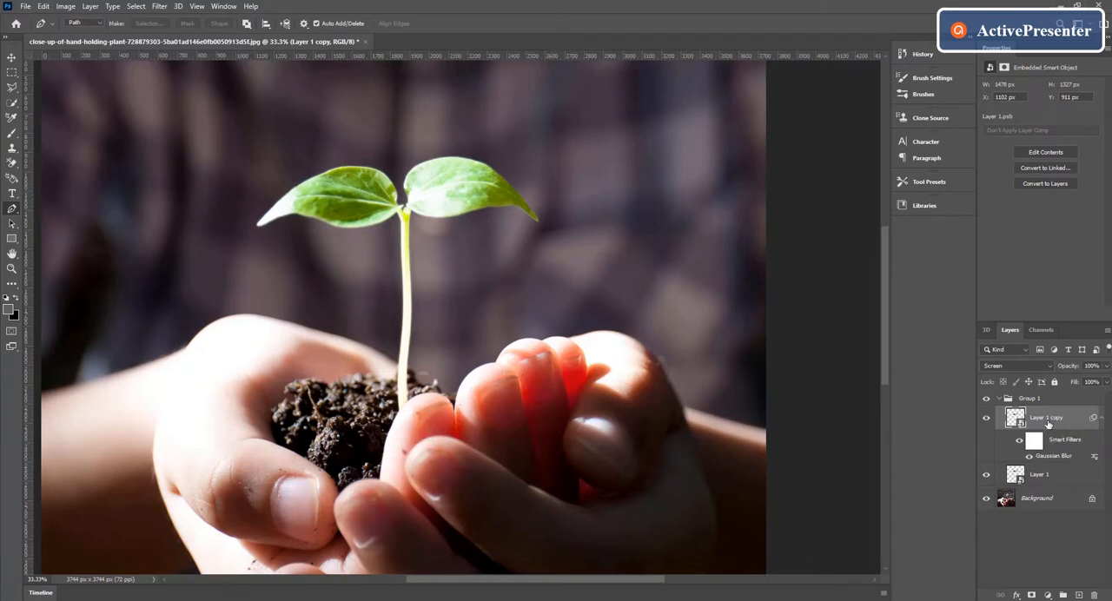
# Duplicate Layer 1 copy and set the duplicate's Gaussian Blur radius to 150 pixels.
pyautogui.hotkey('ctrl', 'j')
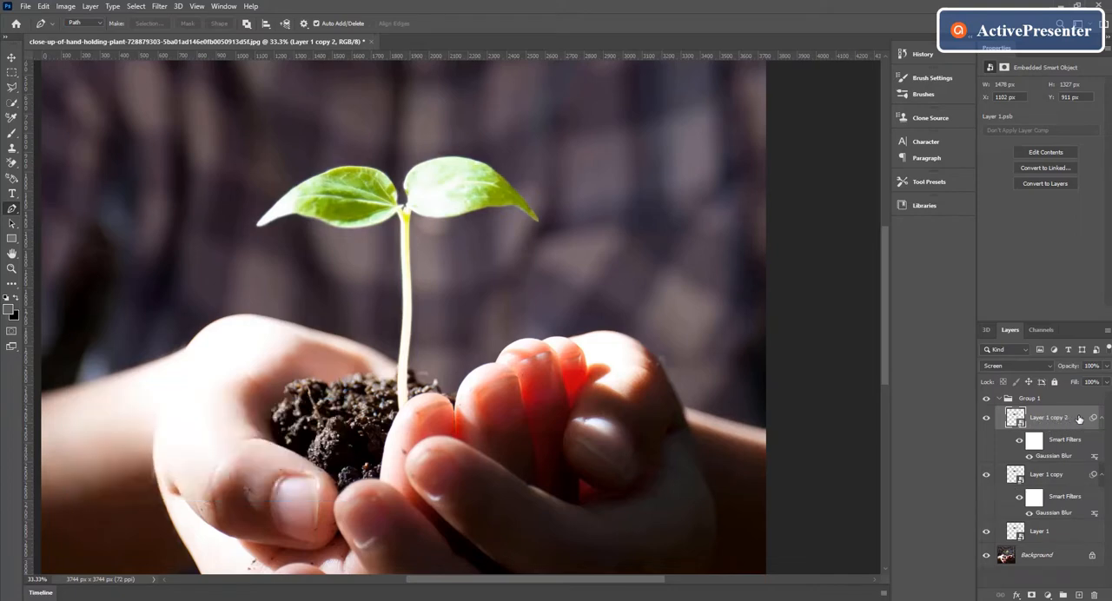
pyautogui.doubleClick(1054, 456)
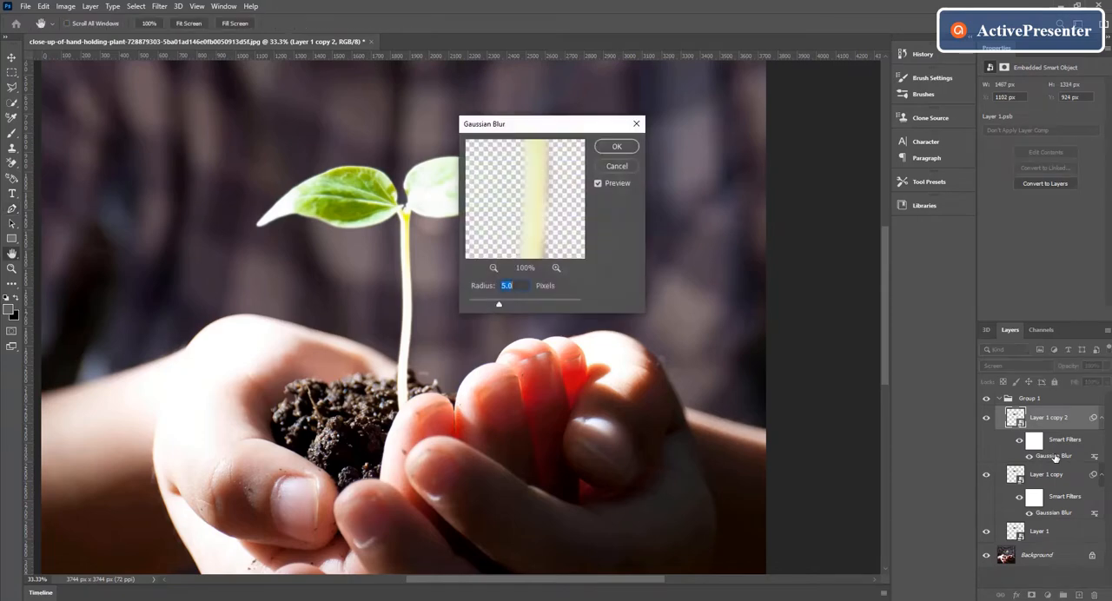
pyautogui.press('BackSpace')
pyautogui.write('150')
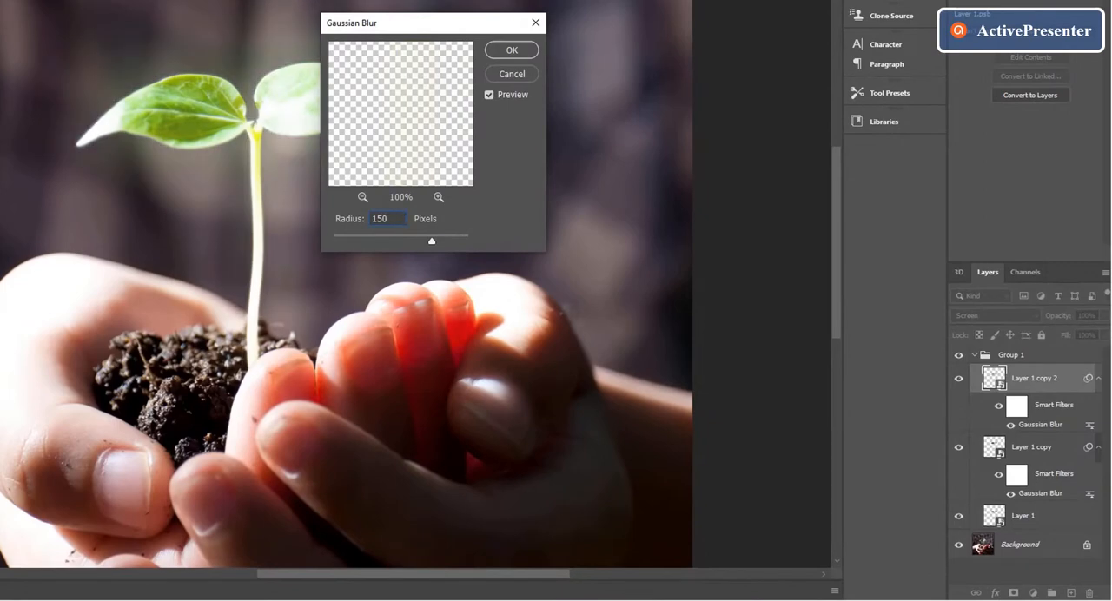
pyautogui.click(510, 50)
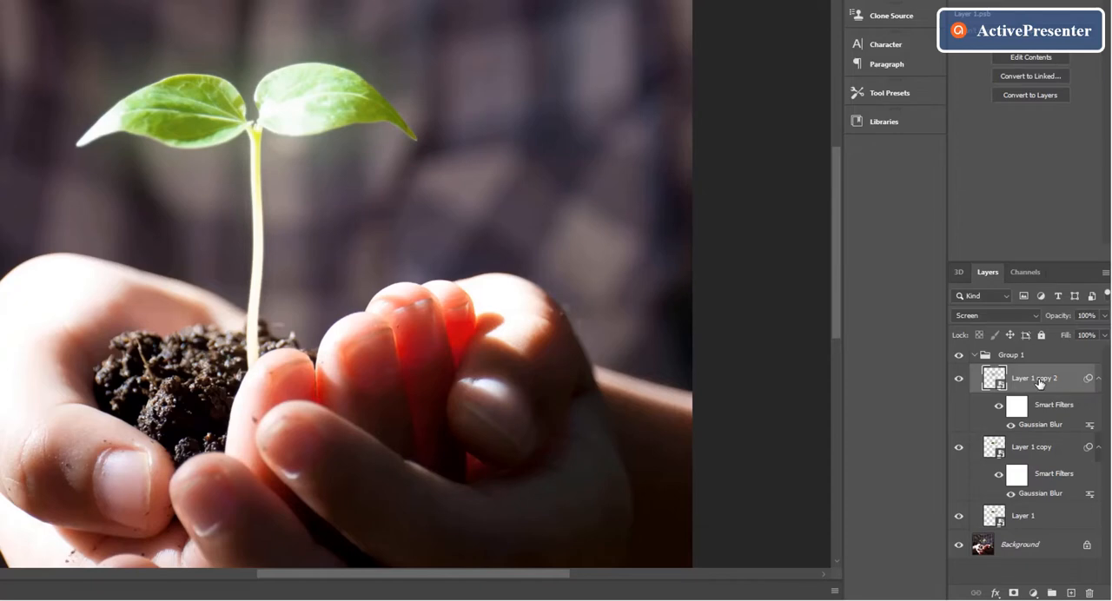
# Duplicate Layer 1 copy 2 and set the new layer's Gaussian Blur radius to 300 pixels.
pyautogui.hotkey('ctrl', 'j')
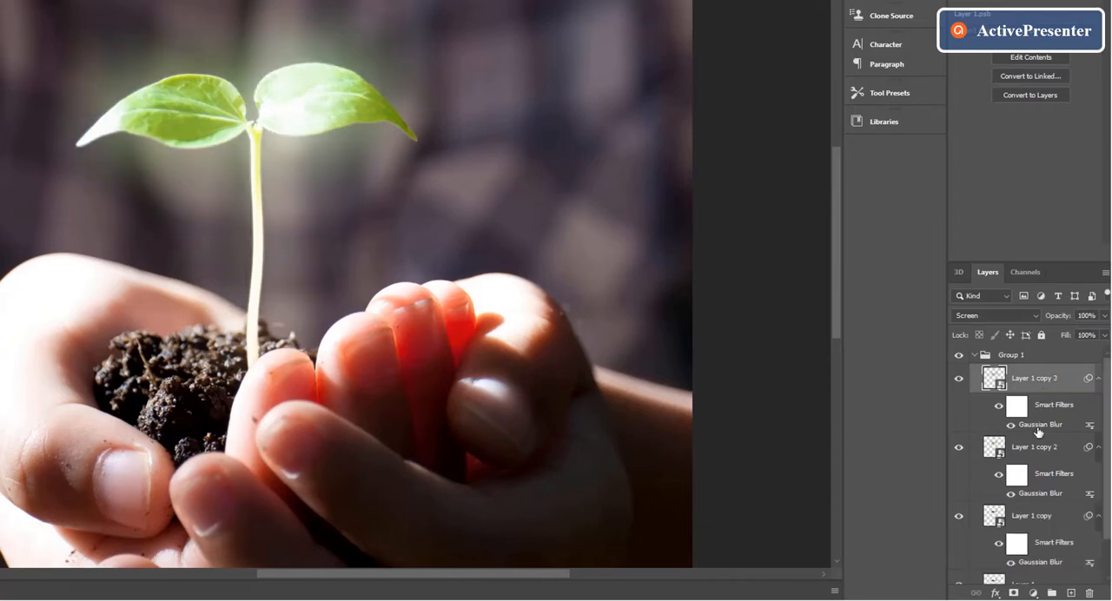
pyautogui.doubleClick(1040, 425)
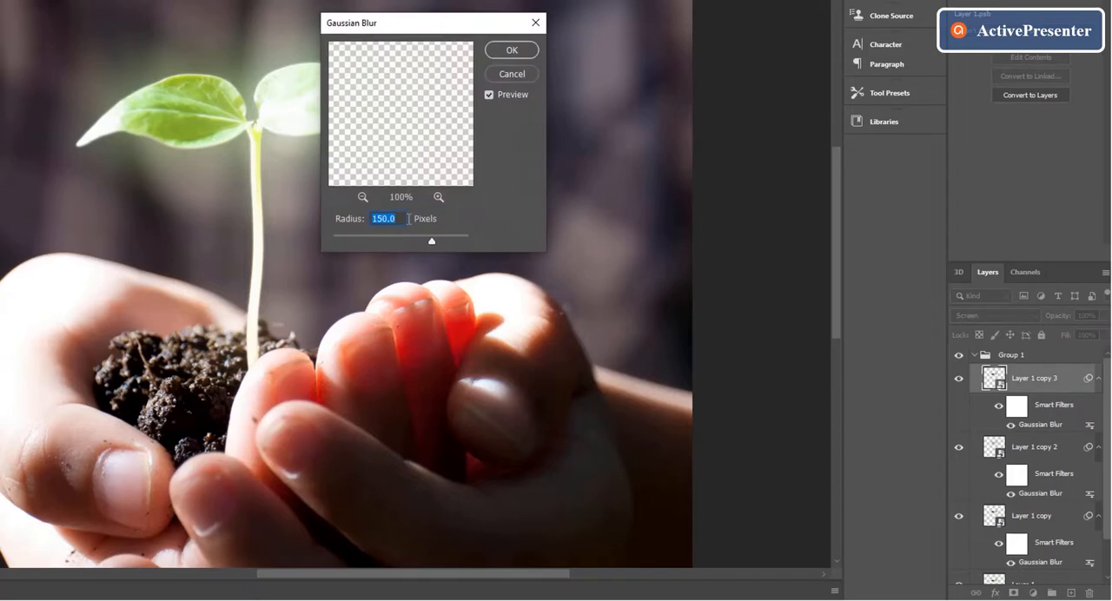
pyautogui.press('BackSpace')
pyautogui.write('300')
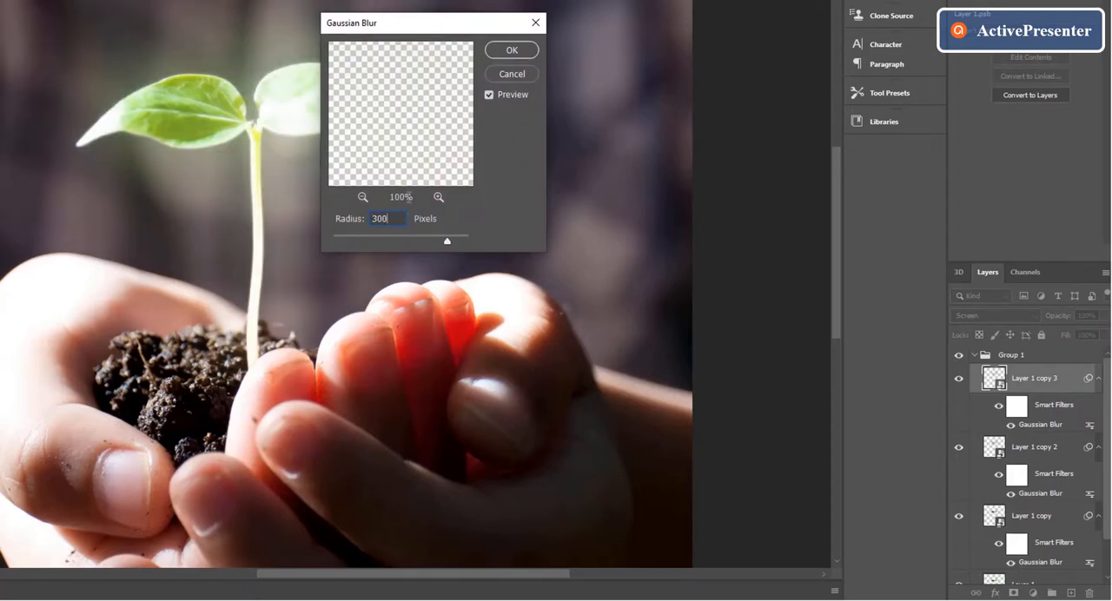
pyautogui.click(510, 49)
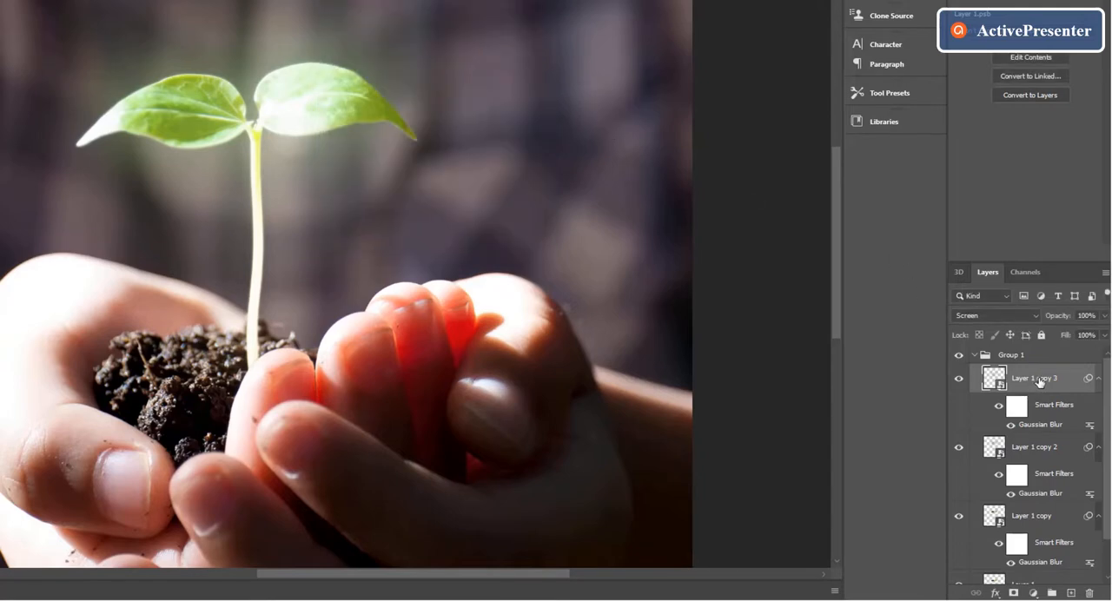
# Duplicate Layer 1 copy 3 and set the new layer's Gaussian Blur radius to 500 pixels.
pyautogui.hotkey('ctrl', 'j')
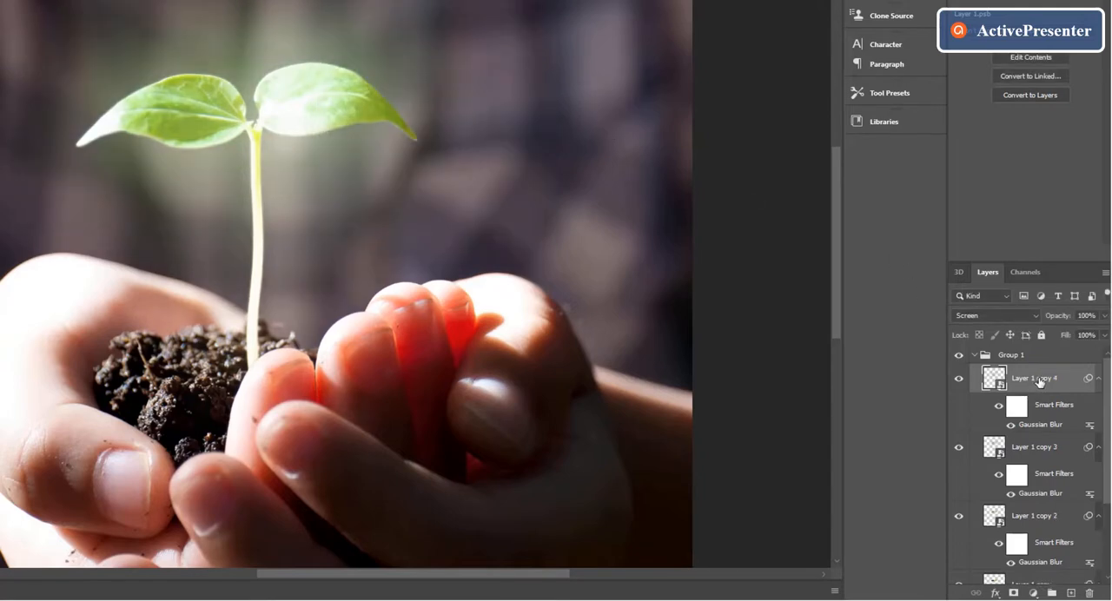
pyautogui.doubleClick(1045, 427)
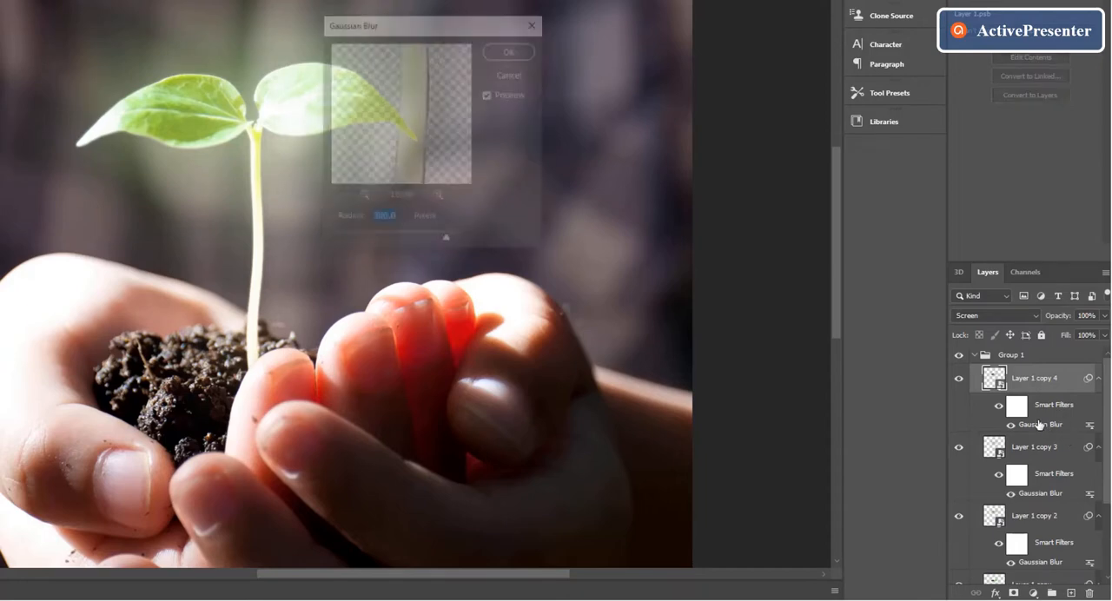
pyautogui.press('BackSpace')
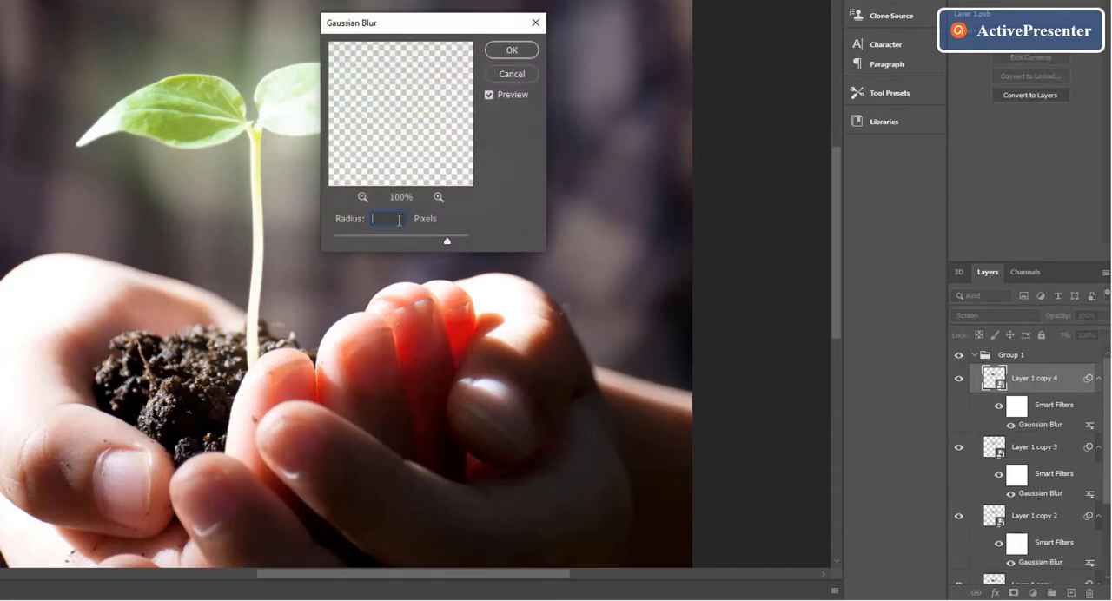
pyautogui.write('500')
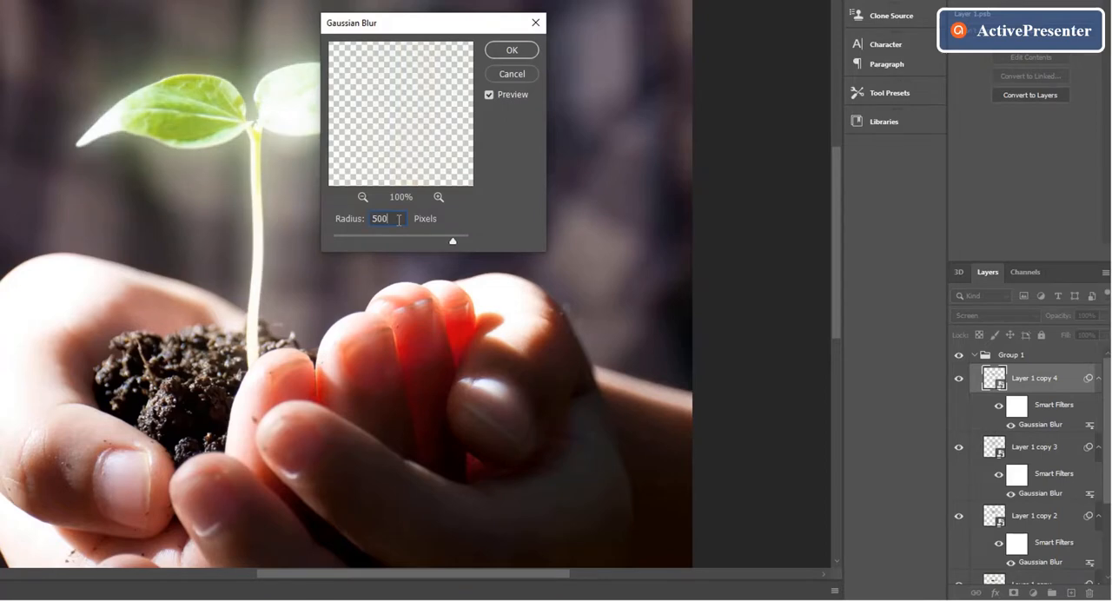
pyautogui.click(512, 49)
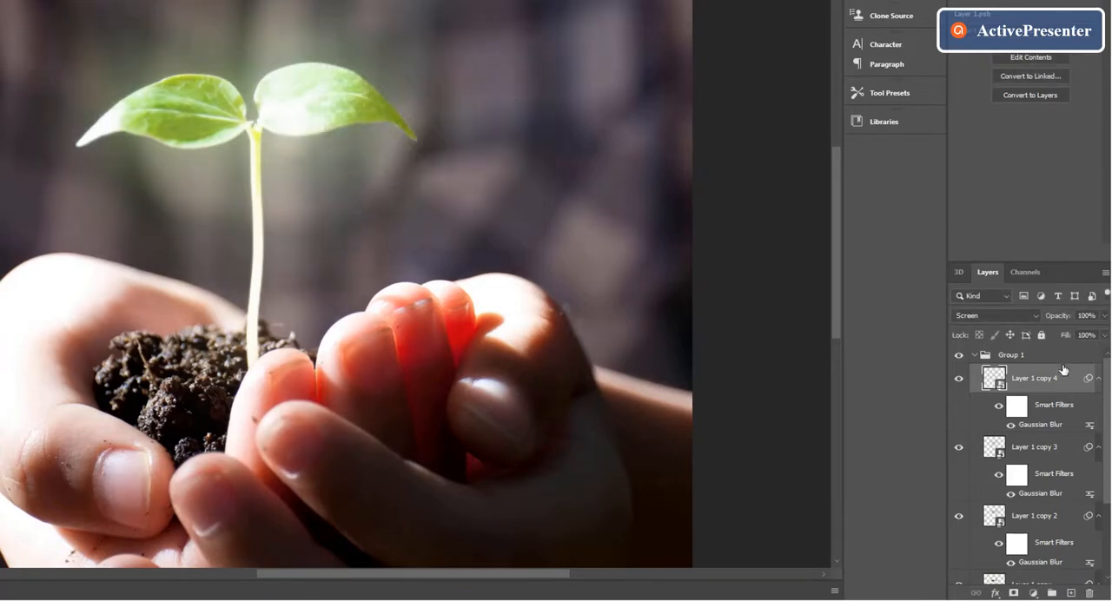
# Duplicate Layer 1 copy 4 within the same document and set the new layer's Gaussian Blur radius to 800 pixels.
pyautogui.hotkey('ctrl', '-')
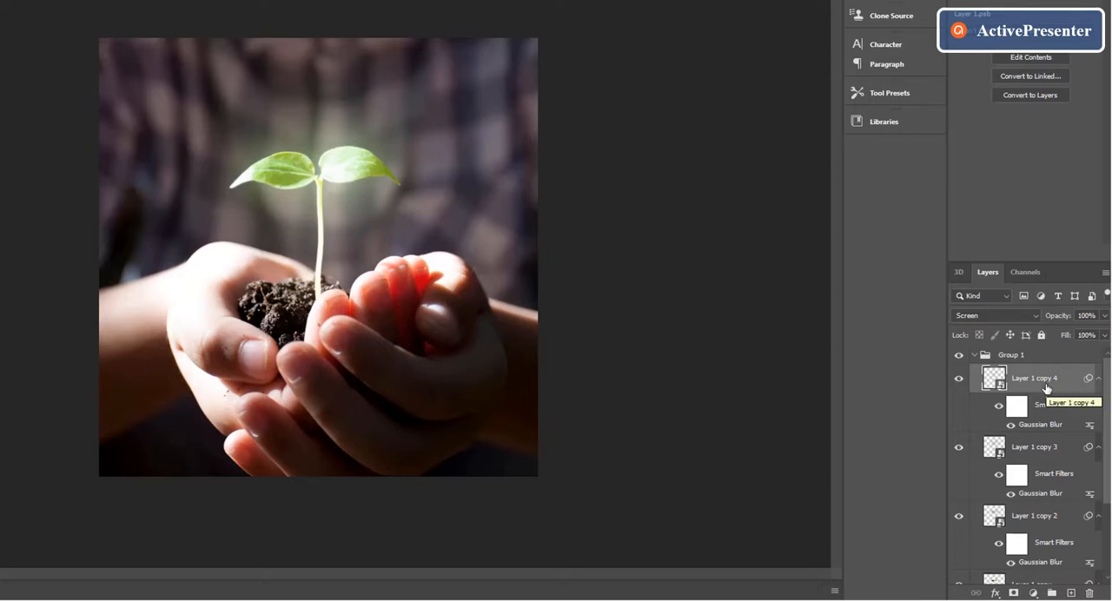
pyautogui.rightClick(1046, 389)
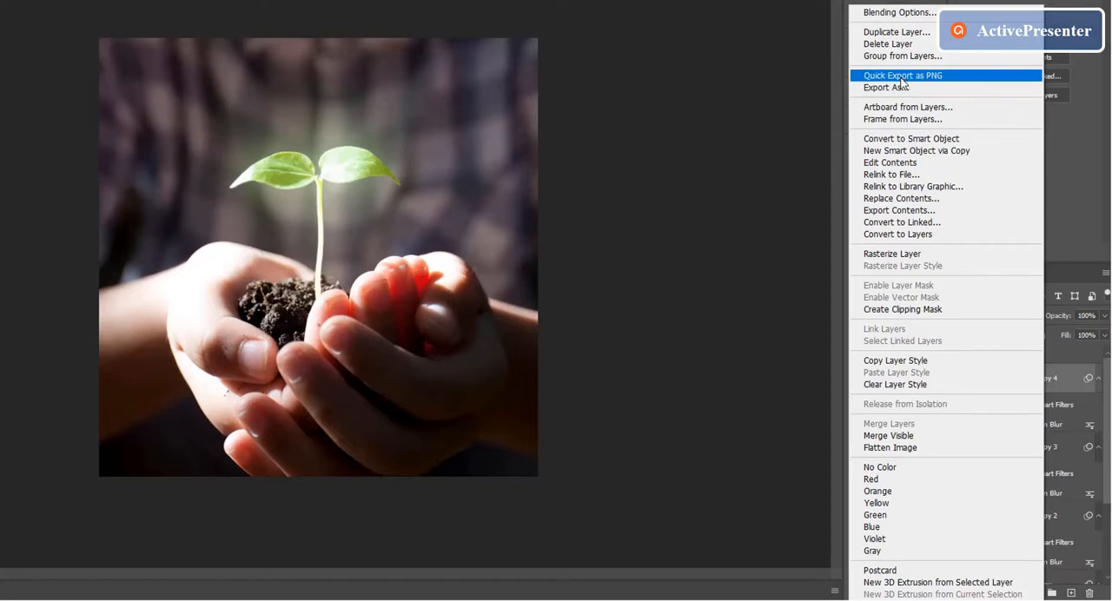
pyautogui.click(912, 33)
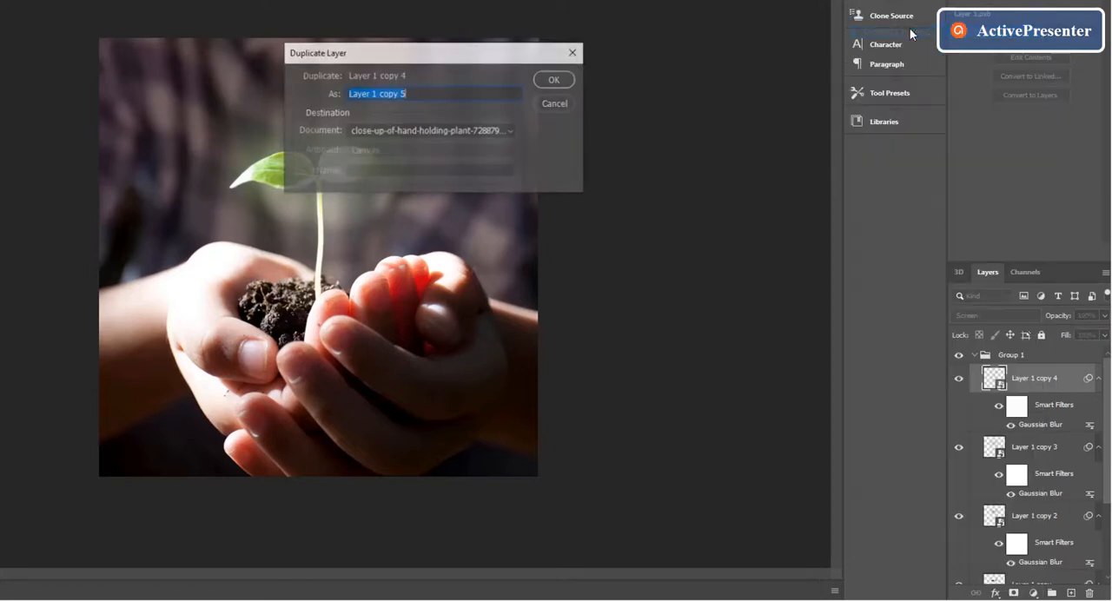
pyautogui.click(561, 86)
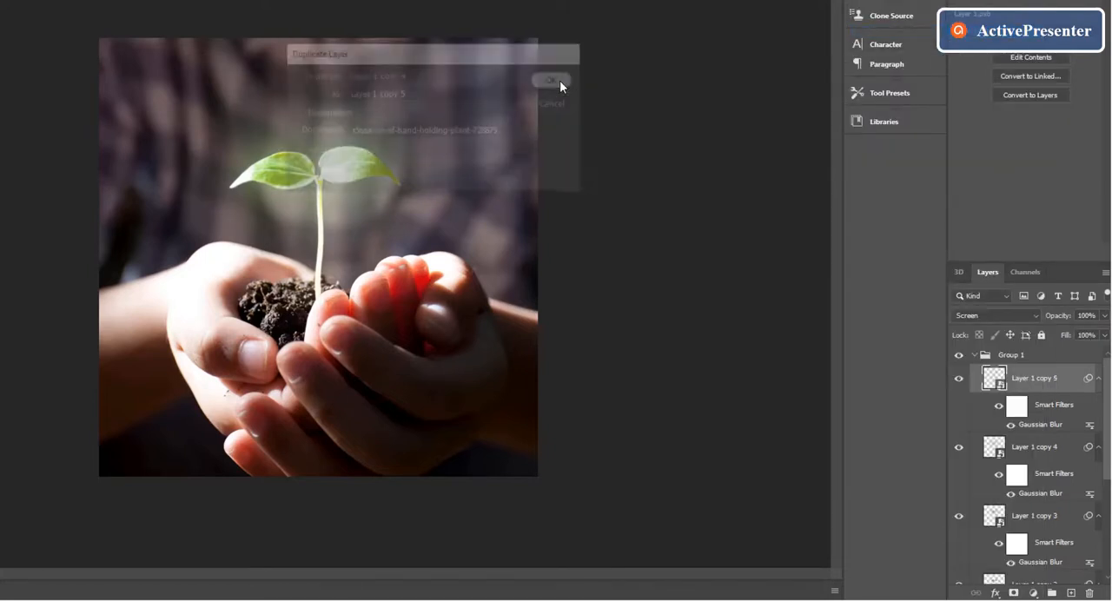
pyautogui.doubleClick(1042, 424)
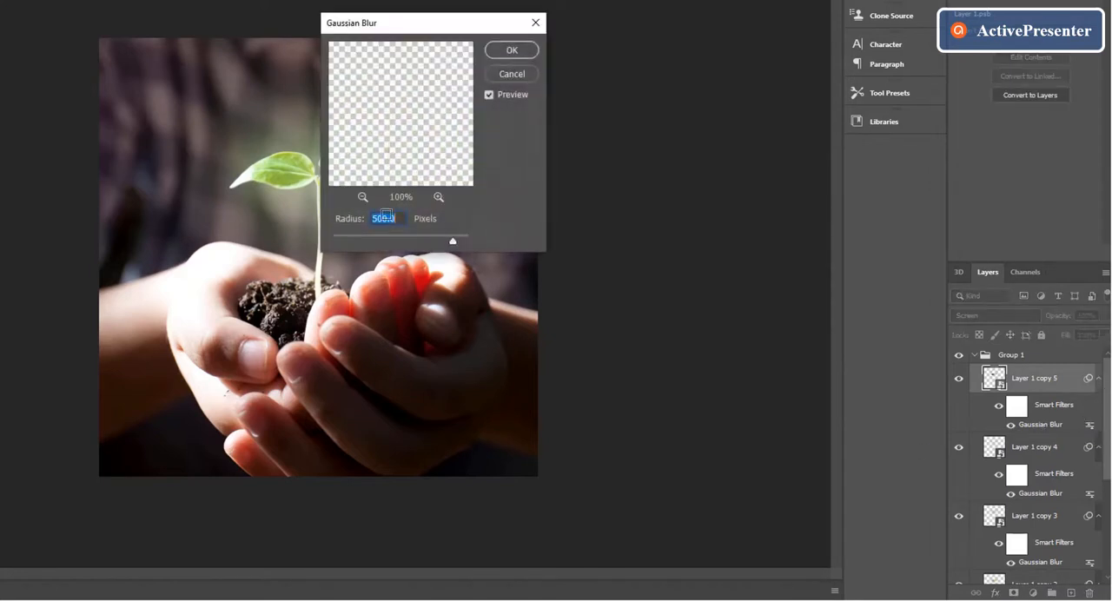
pyautogui.press('BackSpace')
pyautogui.write('800')
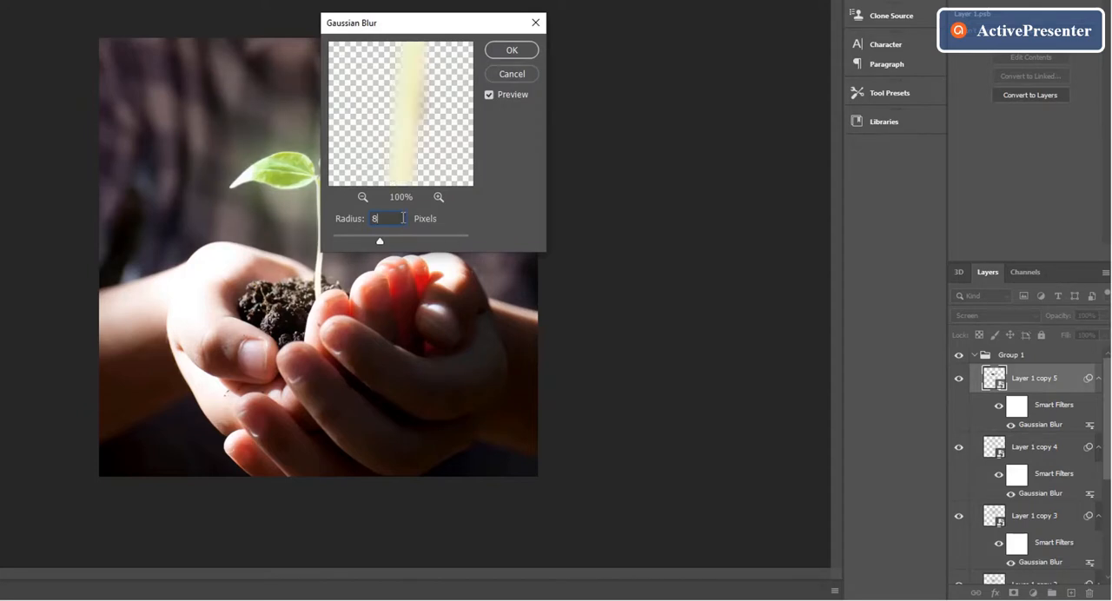
pyautogui.click(522, 53)
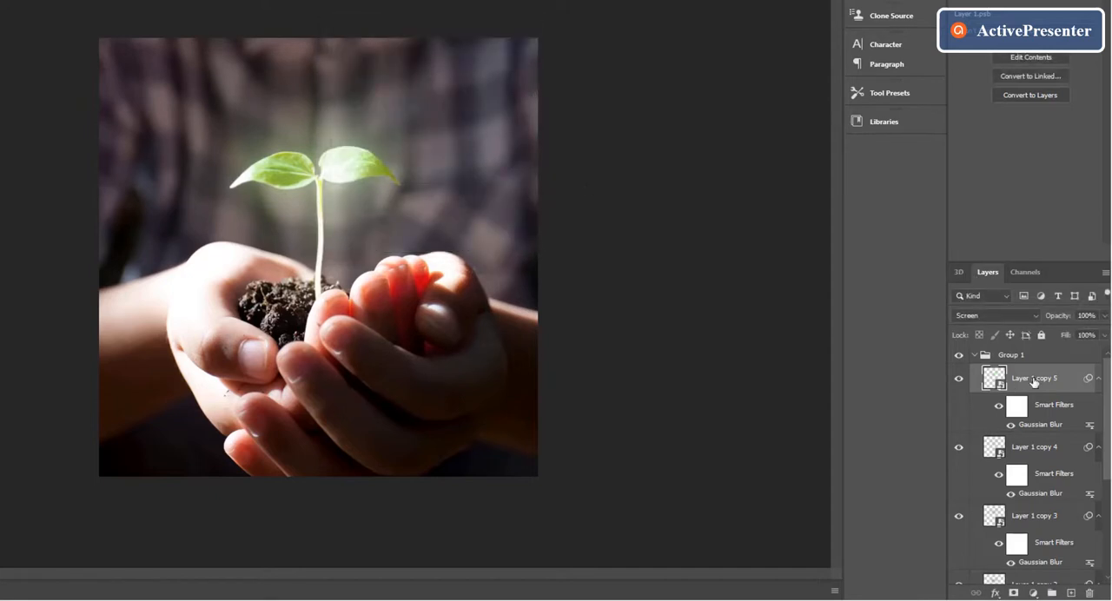
# Compare the photo with and without the glow by toggling the visibility of Group 1.
pyautogui.click(959, 356)
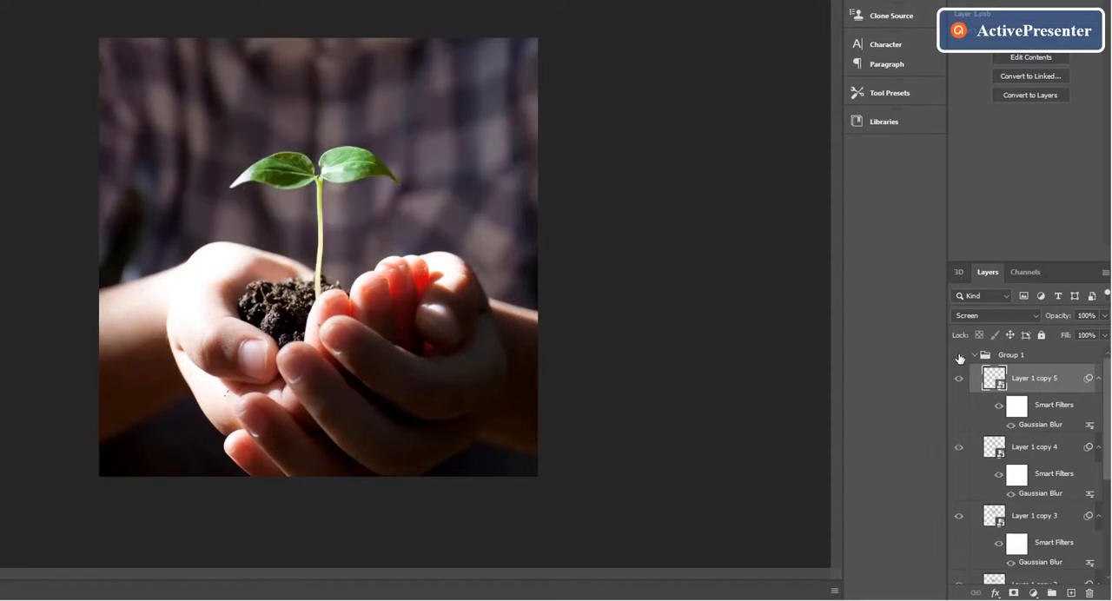
pyautogui.click(959, 357)
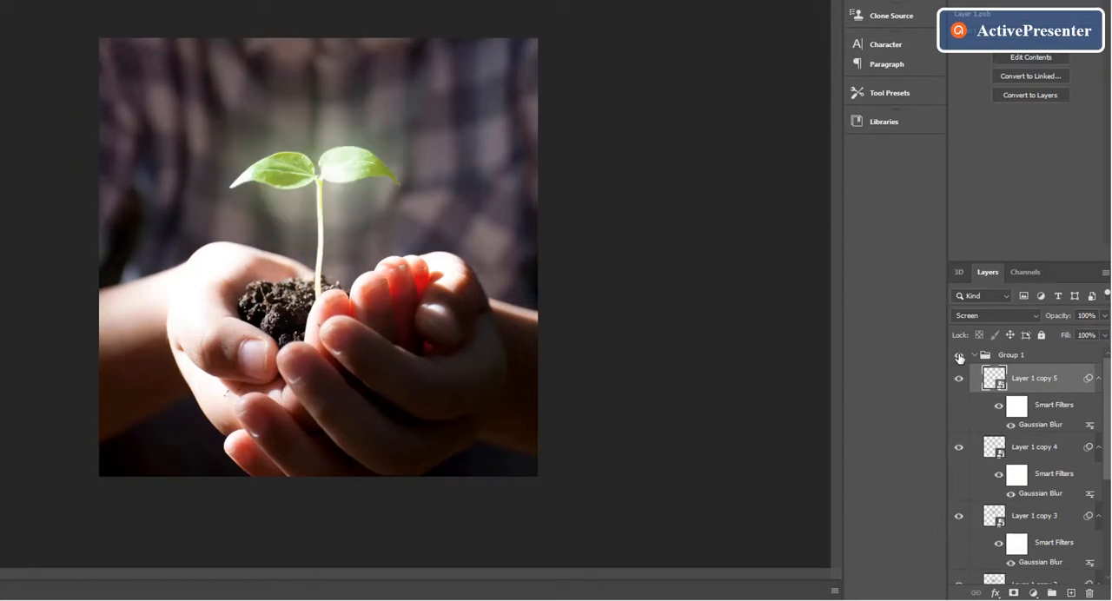
pyautogui.click(959, 357)
pyautogui.click(960, 356)
# Collapse Group 1 and add a Hue/Saturation adjustment layer clipped to it with Colorize enabled.
pyautogui.click(976, 355)
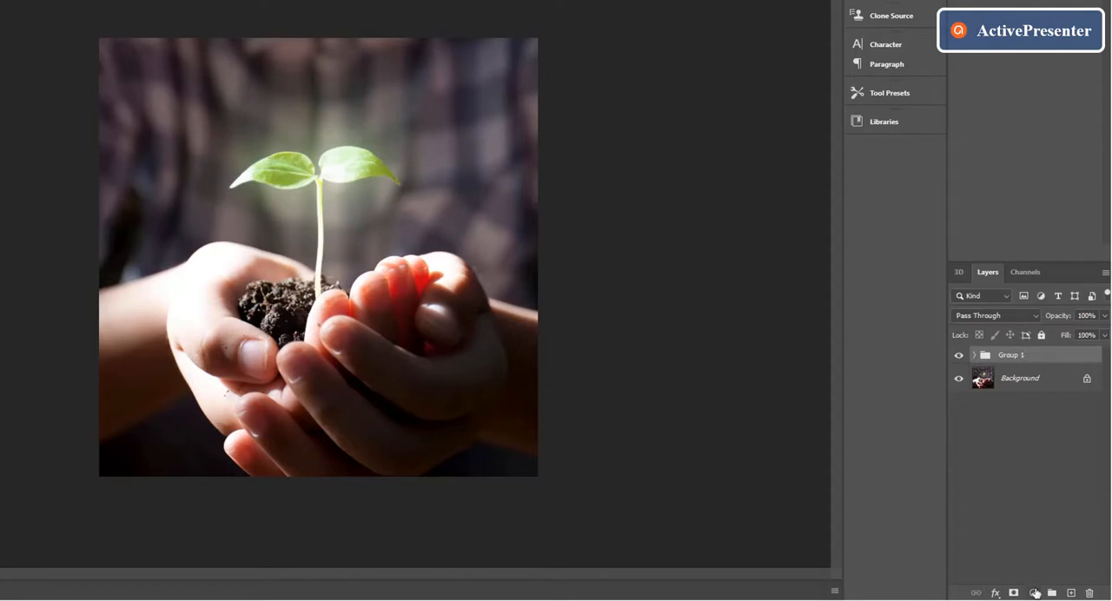
pyautogui.click(1035, 593)
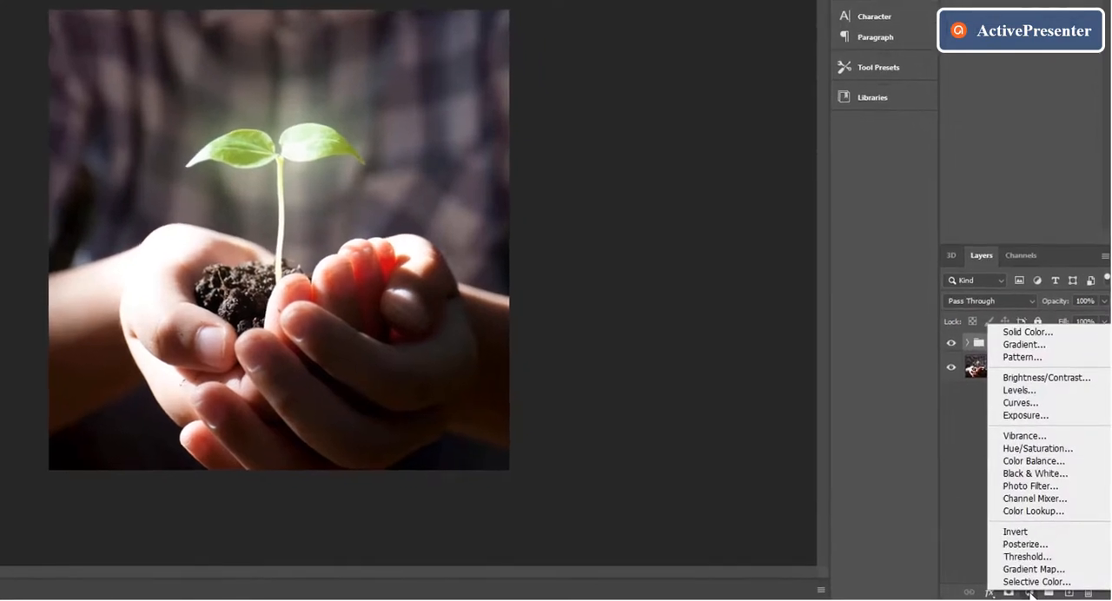
pyautogui.click(1051, 450)
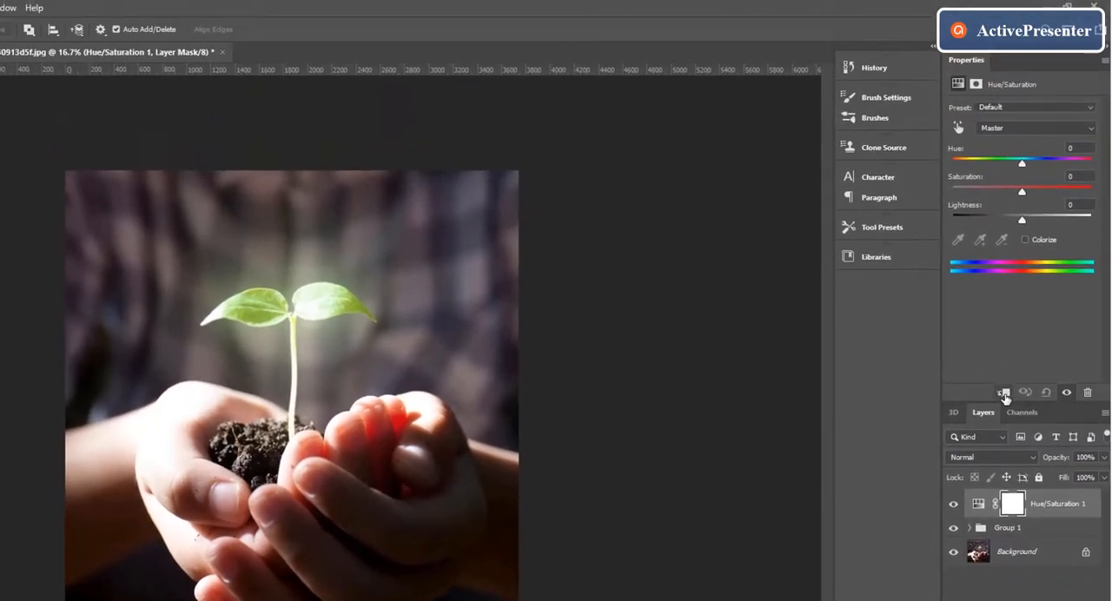
pyautogui.click(1004, 353)
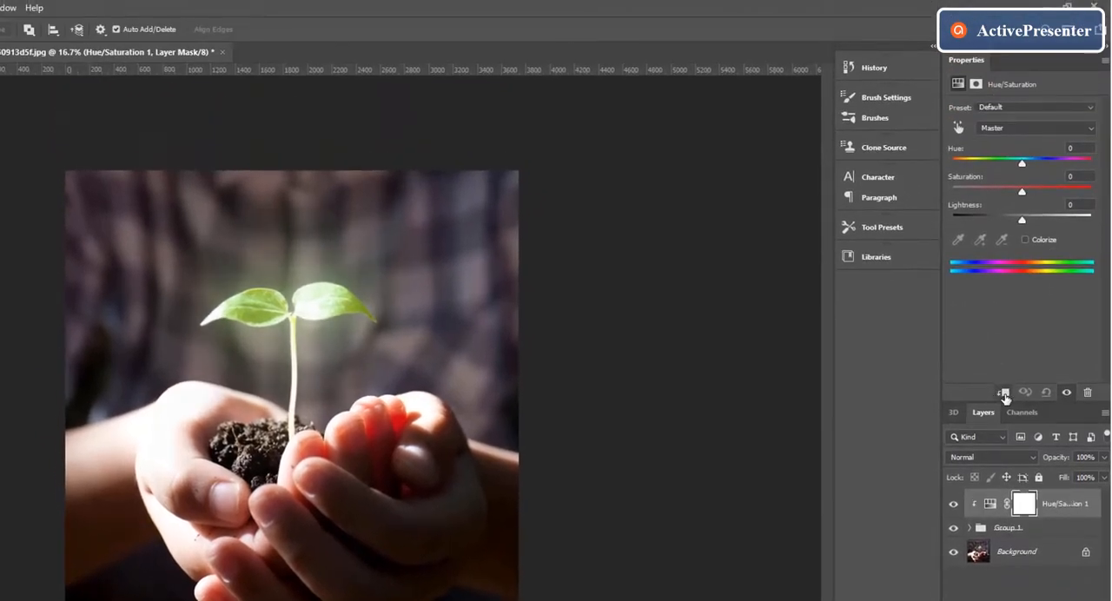
pyautogui.click(1025, 240)
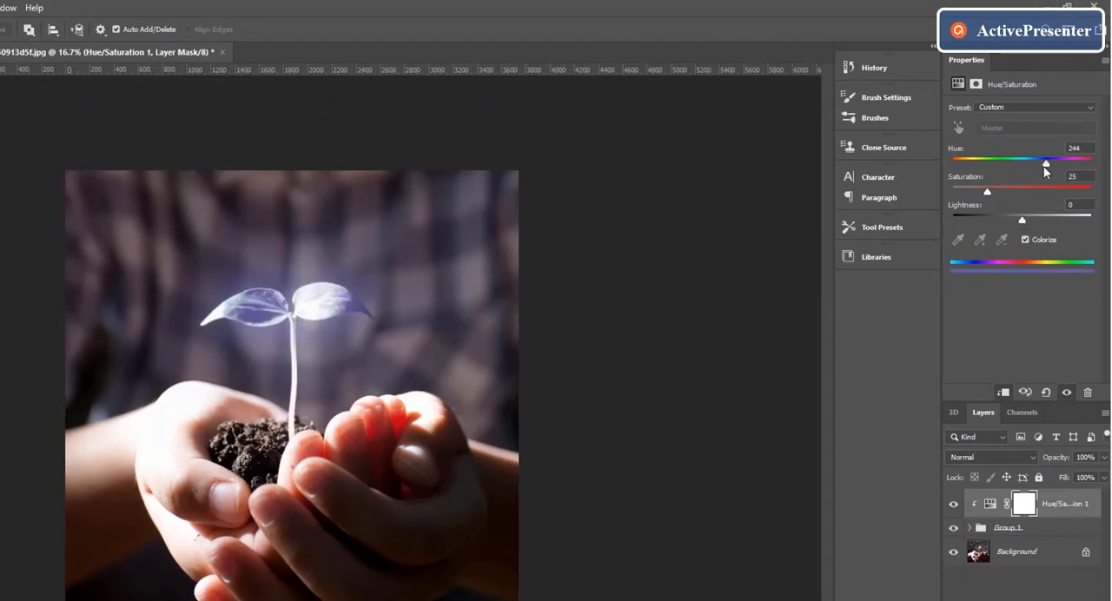
# Tint the glow green by setting Hue/Saturation 1 to Hue 119, Saturation 76 and Lightness +5.
pyautogui.moveTo(1045, 171); pyautogui.dragTo(1080, 192)
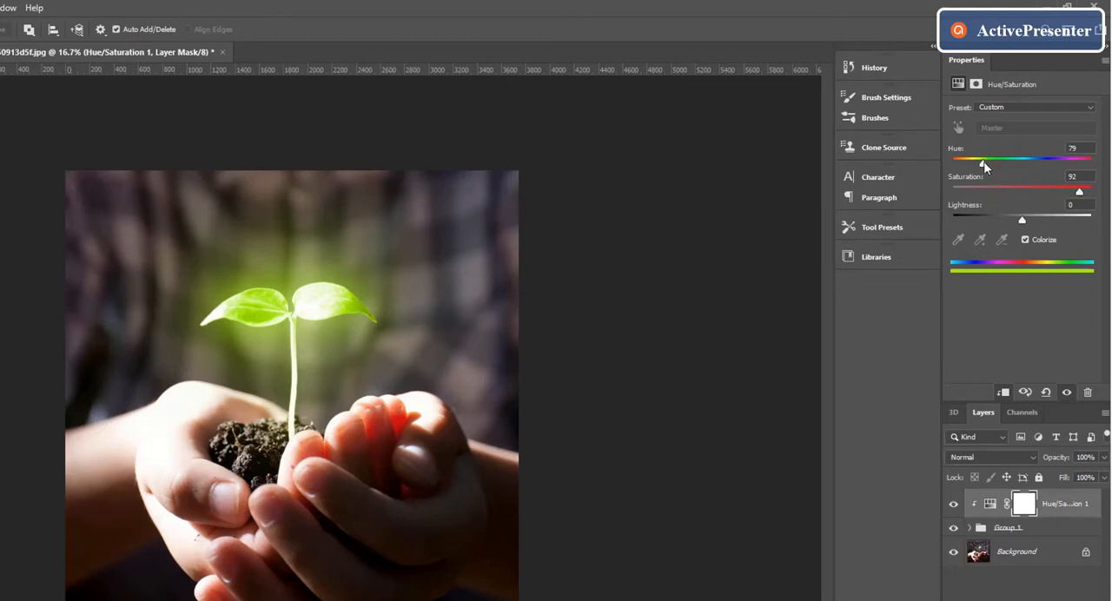
pyautogui.moveTo(982, 164); pyautogui.dragTo(1001, 168)
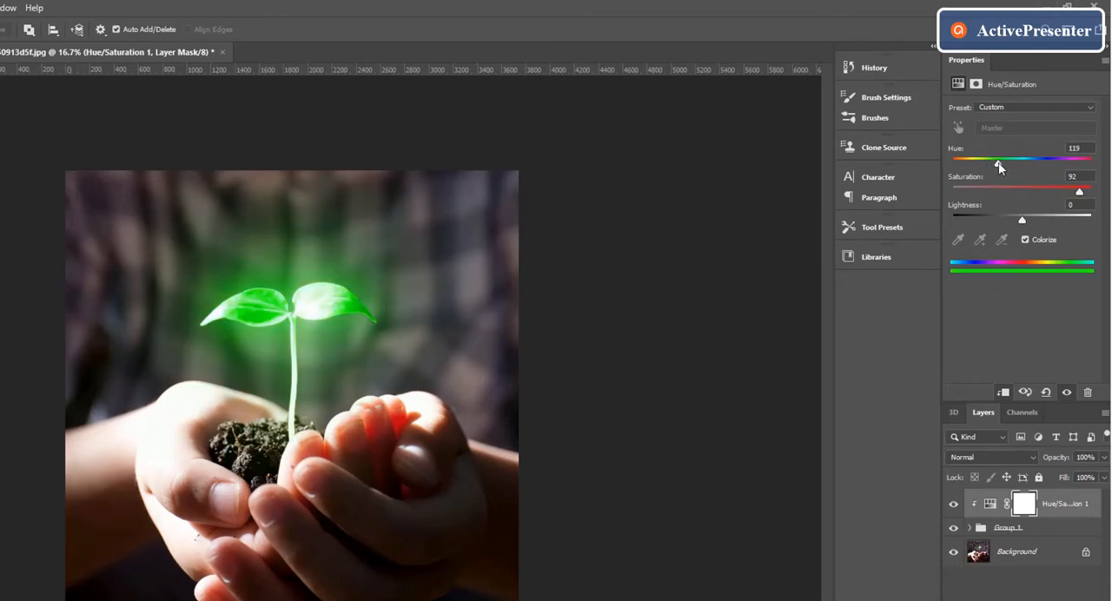
pyautogui.moveTo(1021, 221)
pyautogui.mouseDown()
pyautogui.moveTo(1006, 222)
pyautogui.moveTo(1039, 217)
pyautogui.moveTo(1013, 225)
pyautogui.mouseUp()
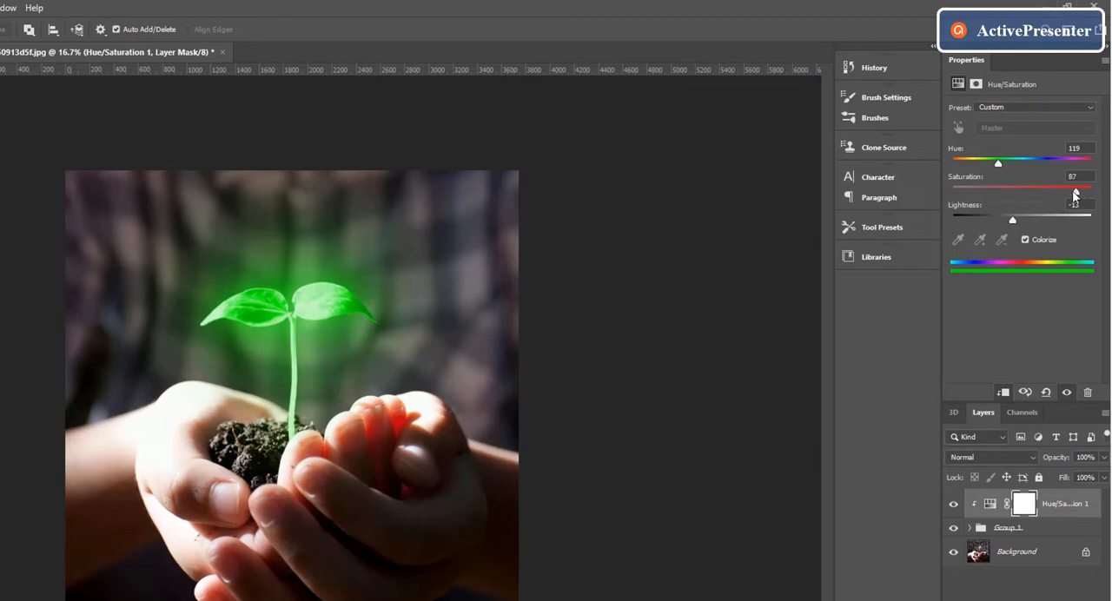
pyautogui.moveTo(1080, 191); pyautogui.dragTo(1025, 217)
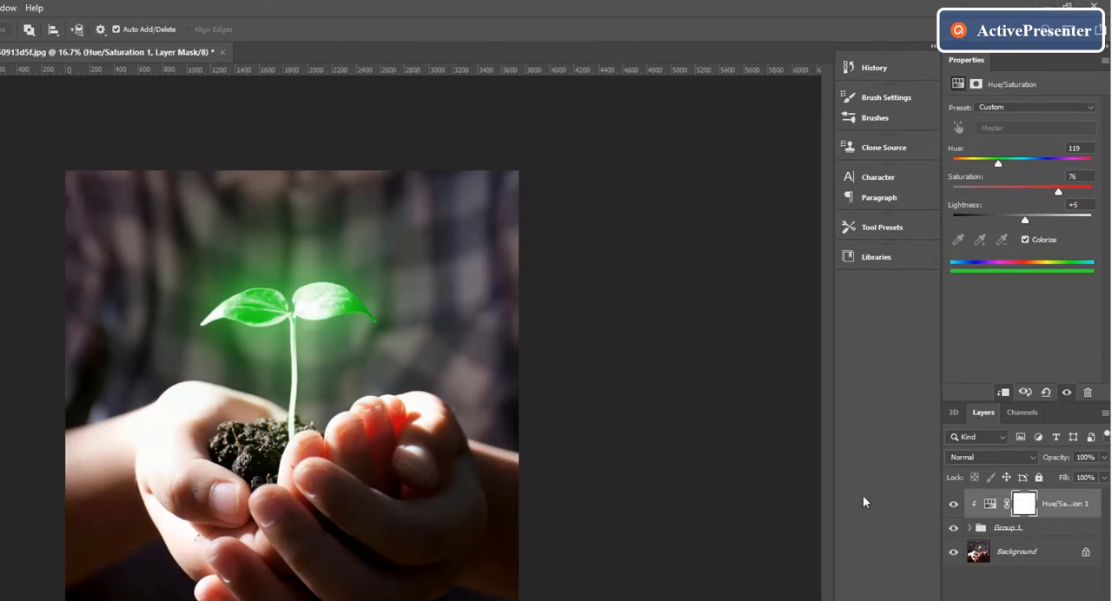
# Add an Exposure adjustment directly above the Background layer with Gamma Correction 0.24 and Exposure -0.73.
pyautogui.click(1043, 552)
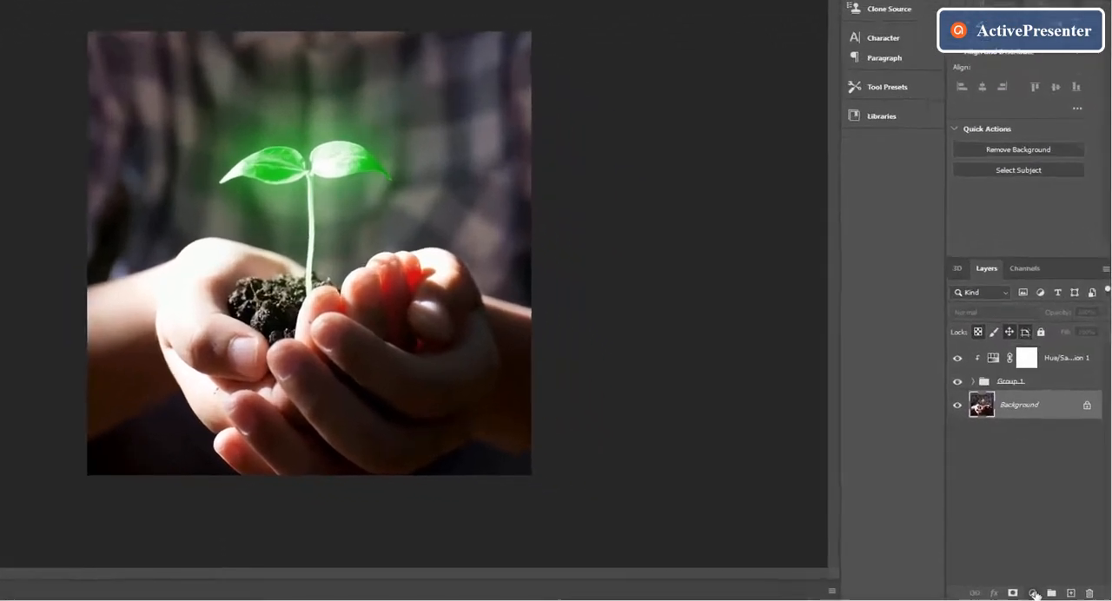
pyautogui.click(1048, 595)
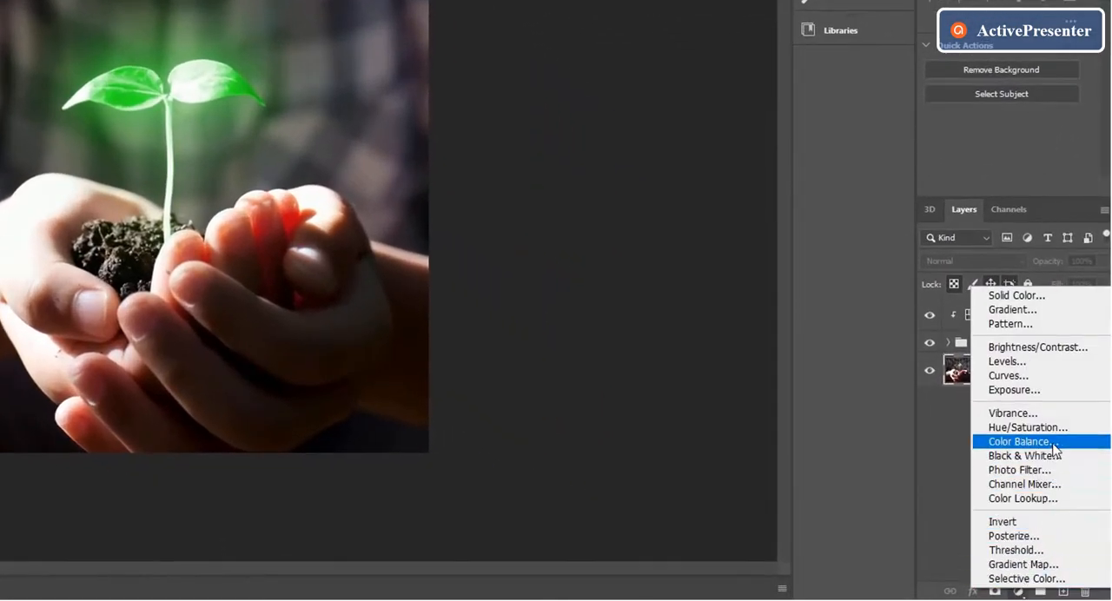
pyautogui.click(1046, 394)
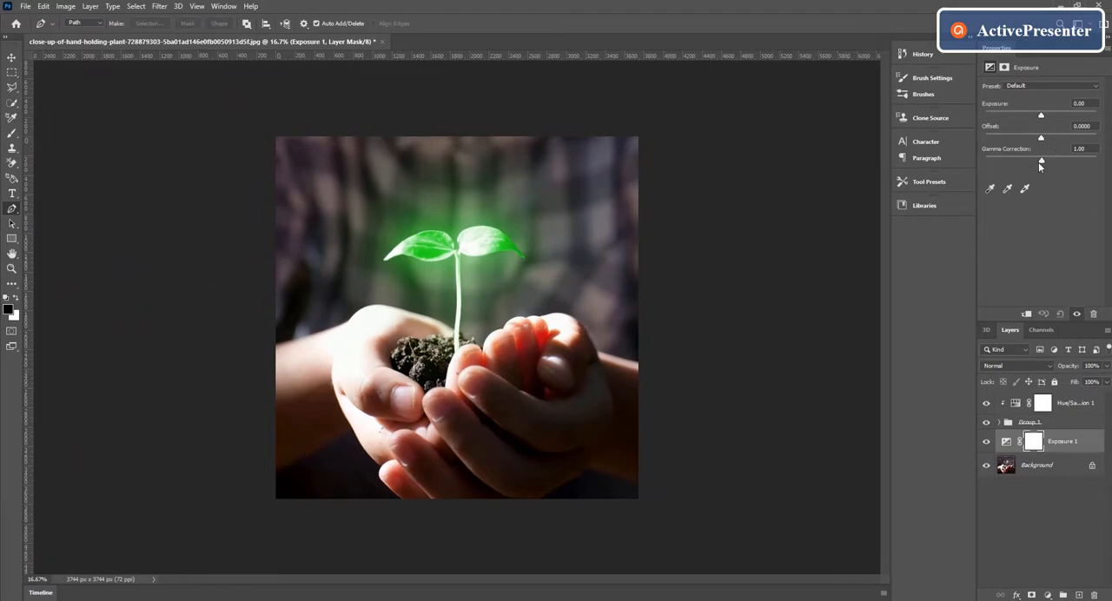
pyautogui.moveTo(1043, 164); pyautogui.dragTo(1073, 165)
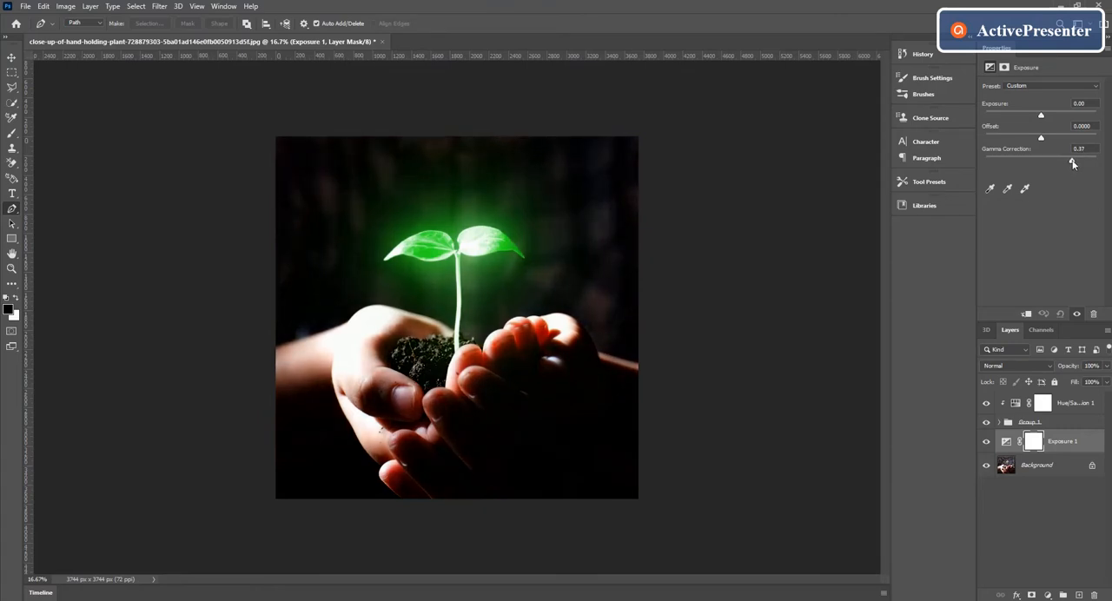
pyautogui.moveTo(1076, 159); pyautogui.dragTo(1077, 158)
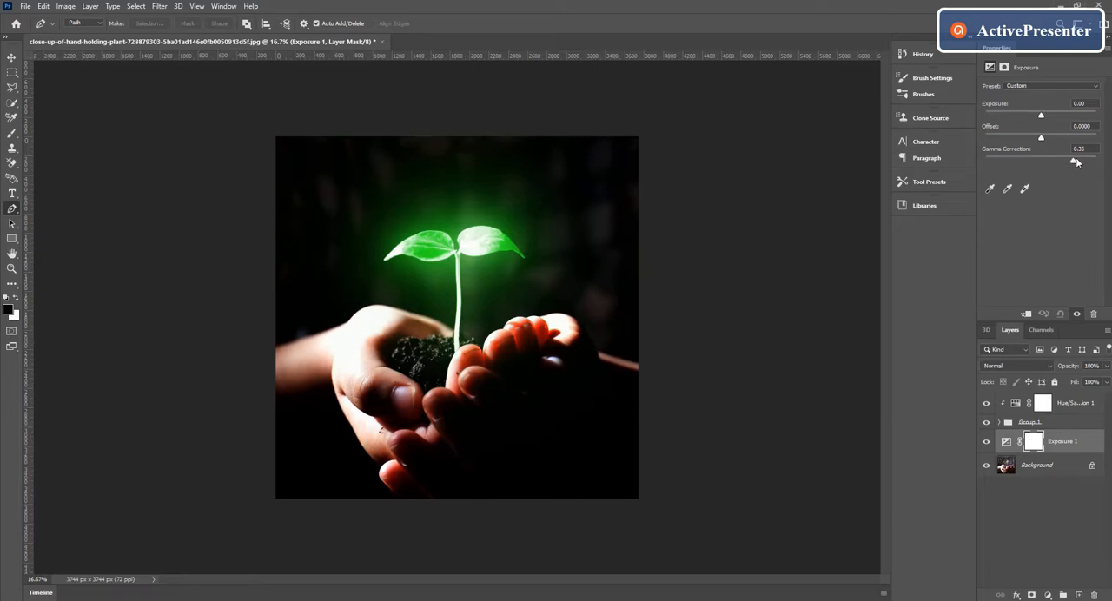
pyautogui.moveTo(1076, 161); pyautogui.dragTo(1081, 161)
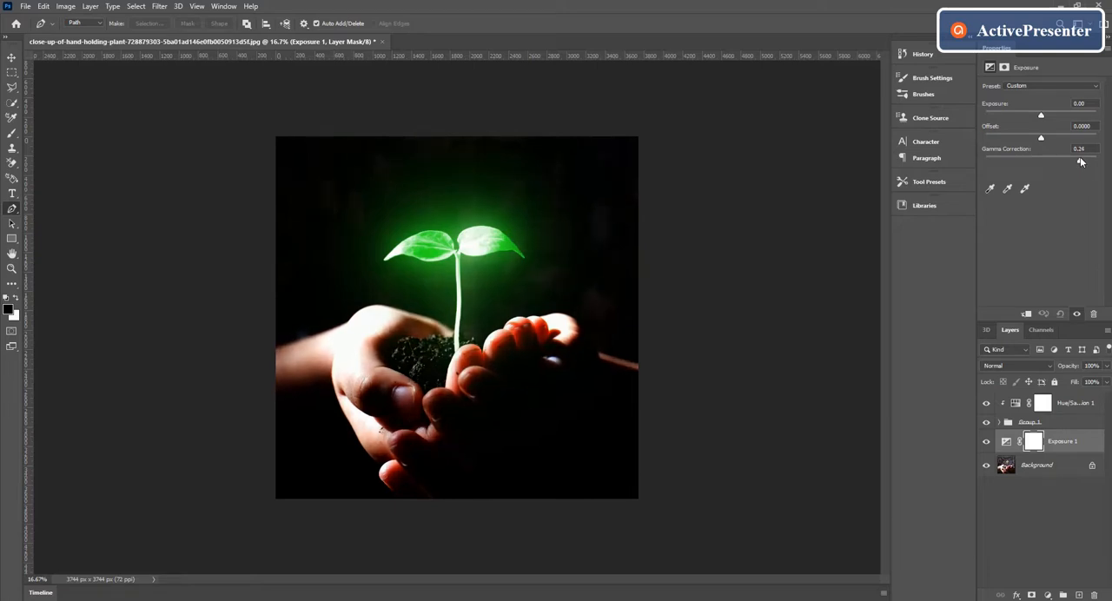
pyautogui.moveTo(1039, 111)
pyautogui.mouseDown()
pyautogui.moveTo(1024, 116)
pyautogui.moveTo(1034, 116)
pyautogui.mouseUp()
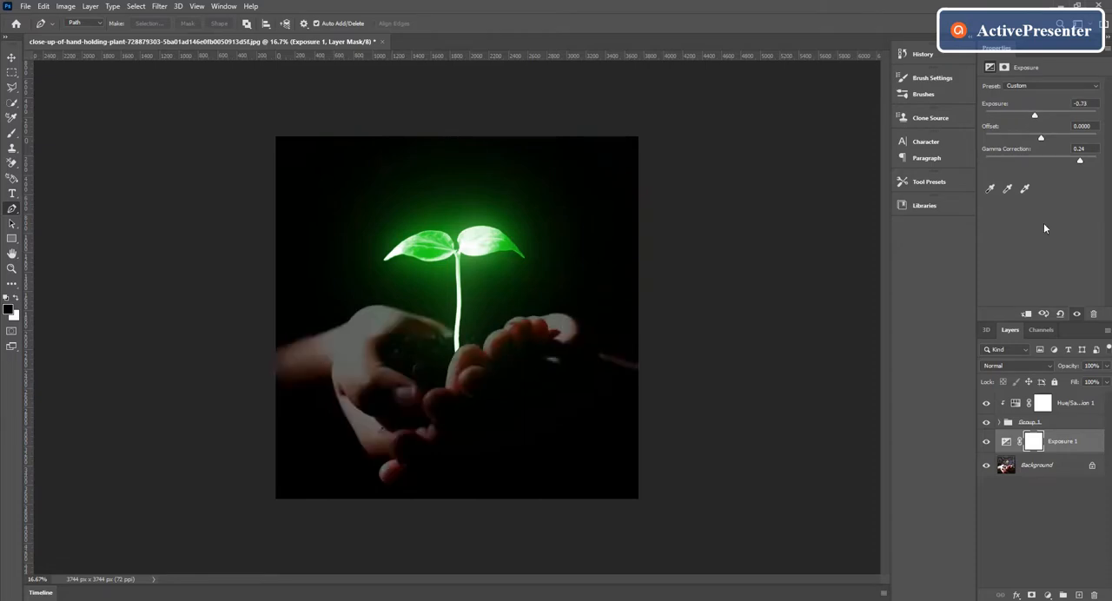
# Paint black on the Exposure 1 mask over the hands and fingers with a 500 px Soft Round brush at 50% opacity.
pyautogui.click(1033, 444)
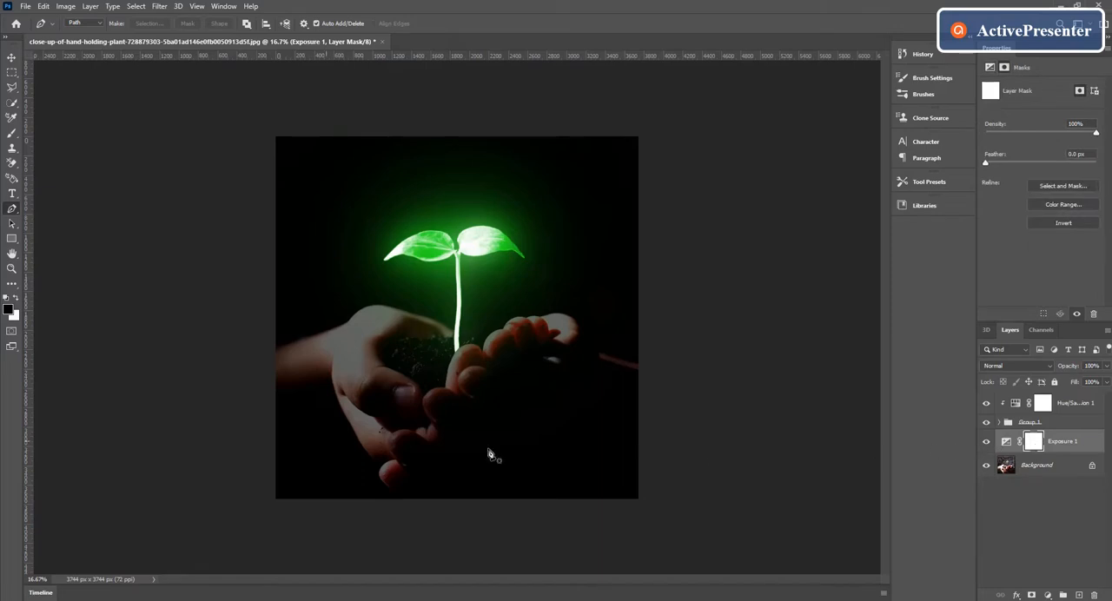
pyautogui.click(12, 134)
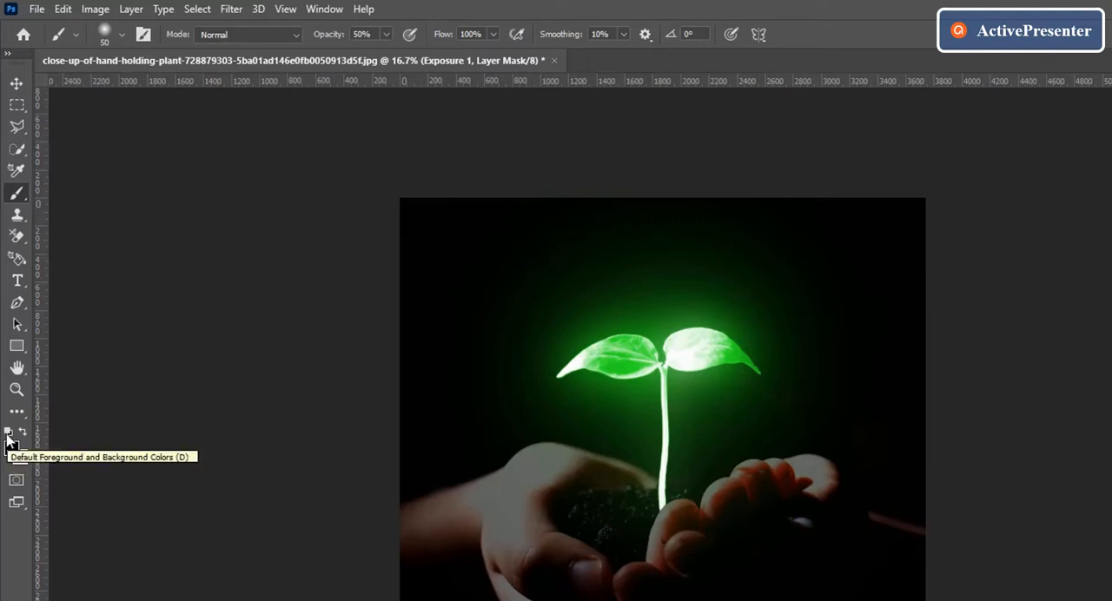
pyautogui.click(9, 435)
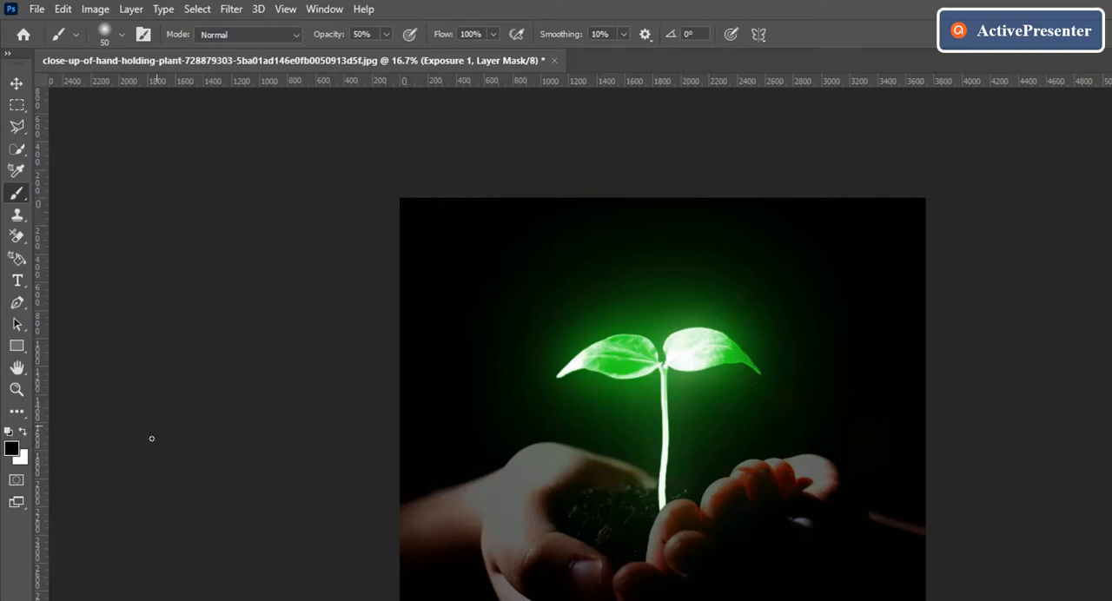
pyautogui.click(122, 39)
pyautogui.moveTo(119, 87); pyautogui.dragTo(141, 88)
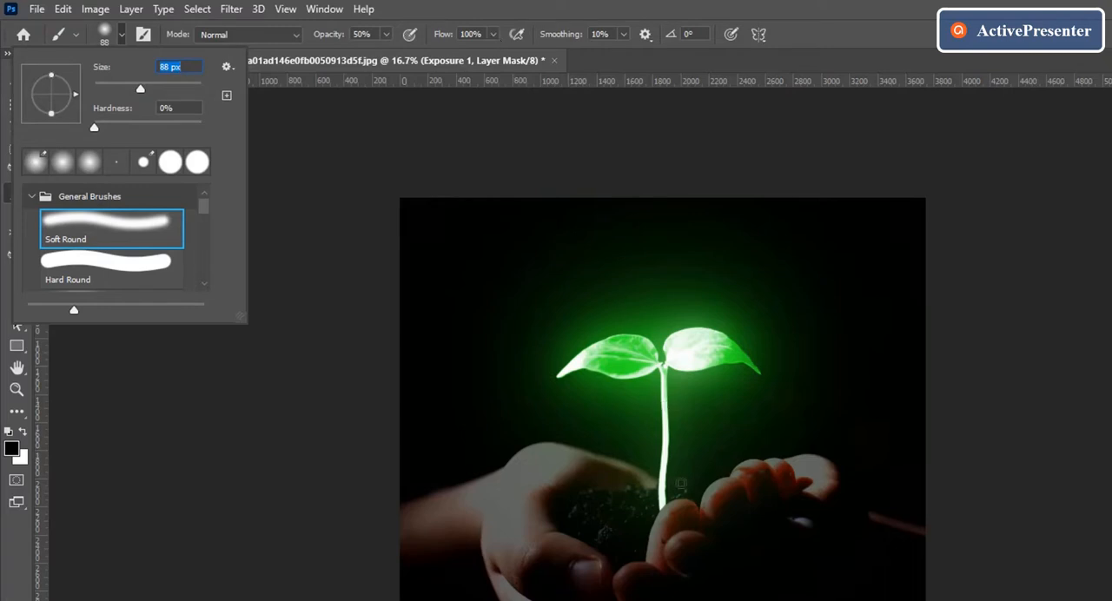
pyautogui.click(542, 468)
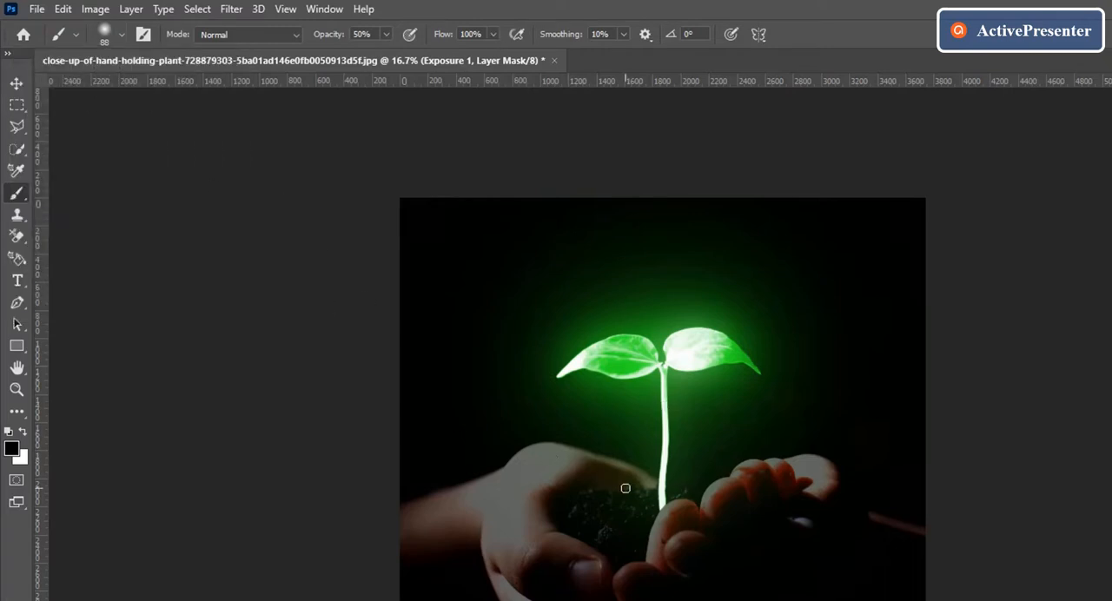
pyautogui.press(']')
pyautogui.press(']')
pyautogui.press(']')
pyautogui.press(']')
pyautogui.press(']')
pyautogui.press(']')
pyautogui.press(']')
pyautogui.press(']')
pyautogui.press(']')
pyautogui.press(']')
pyautogui.press(']')
pyautogui.press(']')
pyautogui.press(']')
pyautogui.press(']')
pyautogui.press(']')
pyautogui.press(']')
pyautogui.press(']')
pyautogui.press(']')
pyautogui.press(']')
pyautogui.moveTo(660, 519)
pyautogui.mouseDown()
pyautogui.moveTo(683, 526)
pyautogui.moveTo(663, 568)
pyautogui.moveTo(710, 545)
pyautogui.mouseUp()
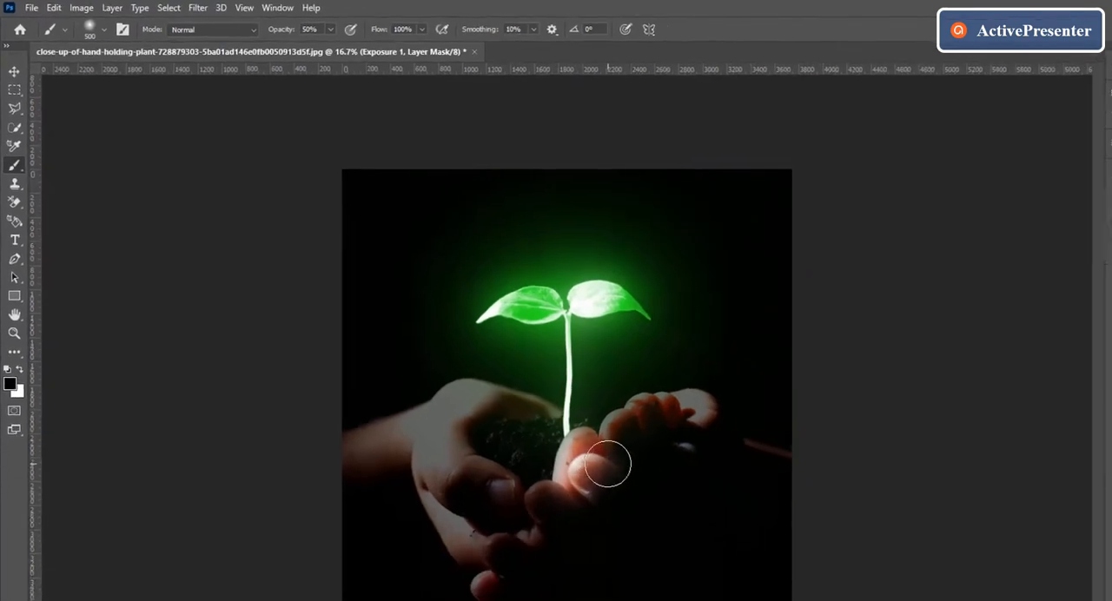
pyautogui.moveTo(607, 467)
pyautogui.mouseDown()
pyautogui.moveTo(613, 434)
pyautogui.moveTo(641, 427)
pyautogui.moveTo(615, 397)
pyautogui.moveTo(658, 402)
pyautogui.moveTo(646, 440)
pyautogui.moveTo(595, 476)
pyautogui.mouseUp()
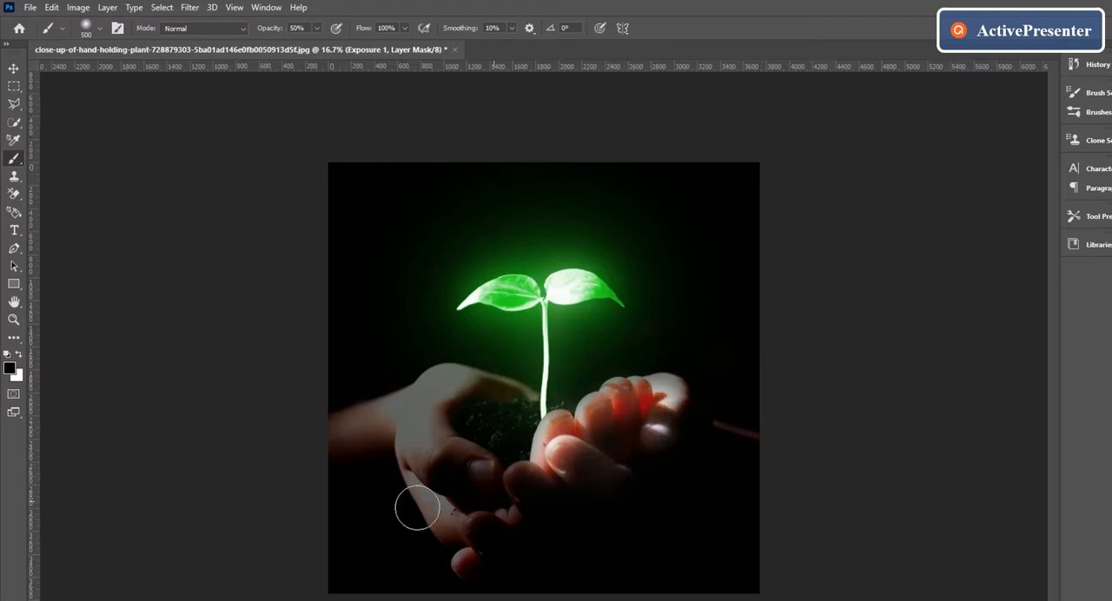
pyautogui.moveTo(448, 403)
pyautogui.mouseDown()
pyautogui.moveTo(458, 386)
pyautogui.moveTo(505, 383)
pyautogui.mouseUp()
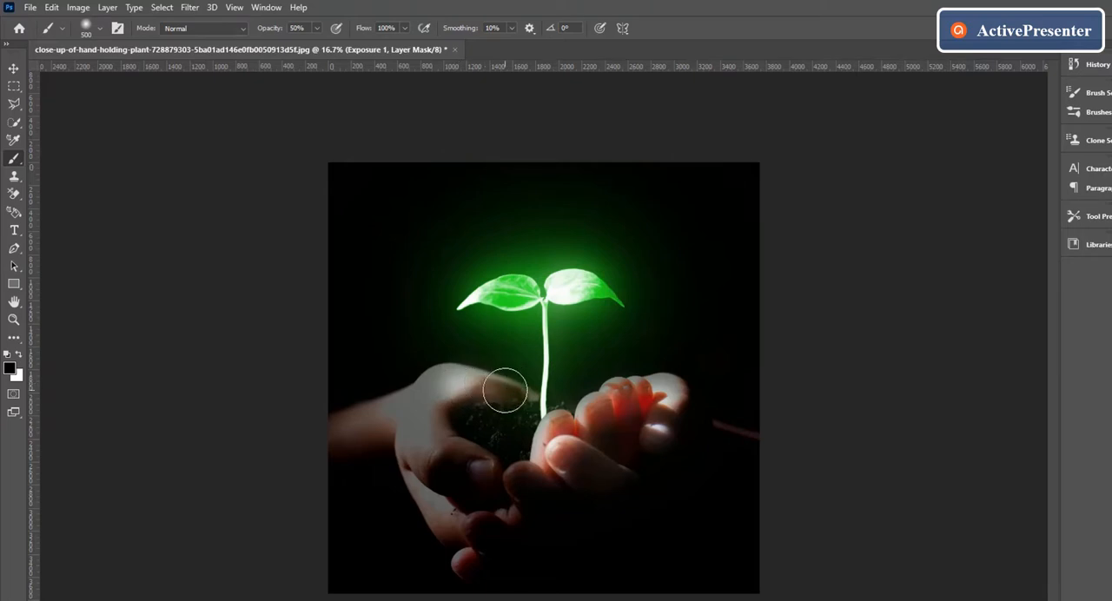
# Reduce the brush to 300 px and paint black on the Exposure 1 mask over the soil and surrounding fingers.
pyautogui.press('[')
pyautogui.press('[')
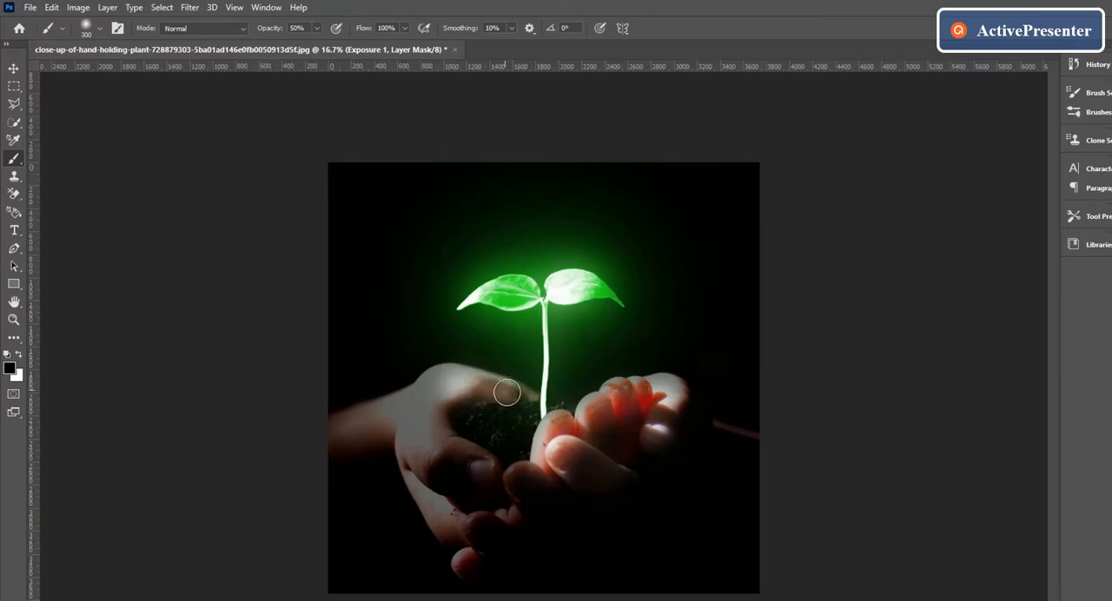
pyautogui.moveTo(516, 391)
pyautogui.mouseDown()
pyautogui.moveTo(472, 390)
pyautogui.moveTo(451, 422)
pyautogui.moveTo(526, 429)
pyautogui.moveTo(463, 403)
pyautogui.moveTo(496, 427)
pyautogui.moveTo(521, 409)
pyautogui.moveTo(476, 419)
pyautogui.moveTo(509, 439)
pyautogui.moveTo(519, 431)
pyautogui.moveTo(519, 447)
pyautogui.moveTo(500, 443)
pyautogui.moveTo(566, 477)
pyautogui.moveTo(474, 519)
pyautogui.moveTo(516, 517)
pyautogui.moveTo(490, 496)
pyautogui.moveTo(529, 490)
pyautogui.moveTo(543, 455)
pyautogui.moveTo(548, 416)
pyautogui.moveTo(509, 424)
pyautogui.mouseUp()
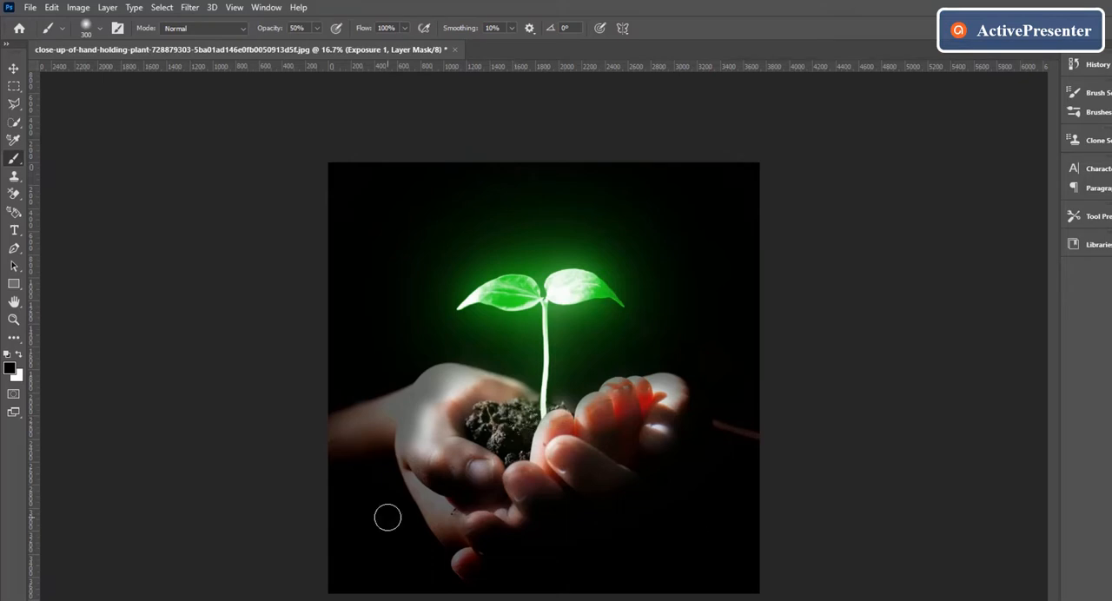
pyautogui.moveTo(641, 421)
pyautogui.mouseDown()
pyautogui.moveTo(646, 413)
pyautogui.moveTo(620, 433)
pyautogui.mouseUp()
pyautogui.moveTo(620, 434); pyautogui.dragTo(624, 425)
# Refine the Exposure 1 mask with white beside the soil and black over the hands, keeping the 300 px soft brush.
pyautogui.click(19, 355)
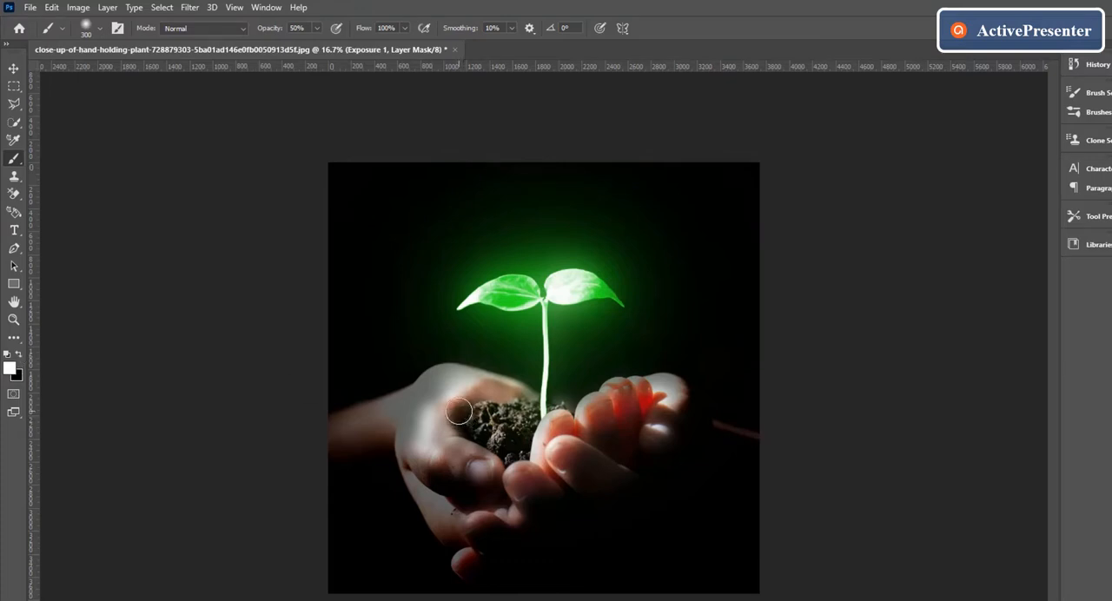
pyautogui.moveTo(459, 412)
pyautogui.mouseDown()
pyautogui.moveTo(487, 401)
pyautogui.moveTo(466, 417)
pyautogui.mouseUp()
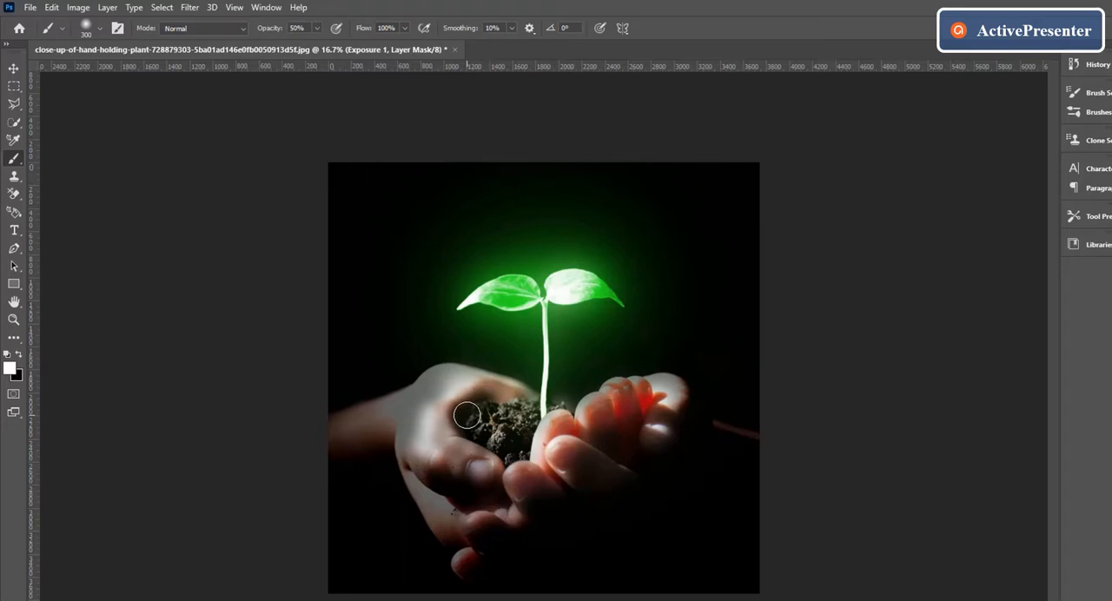
pyautogui.click(19, 356)
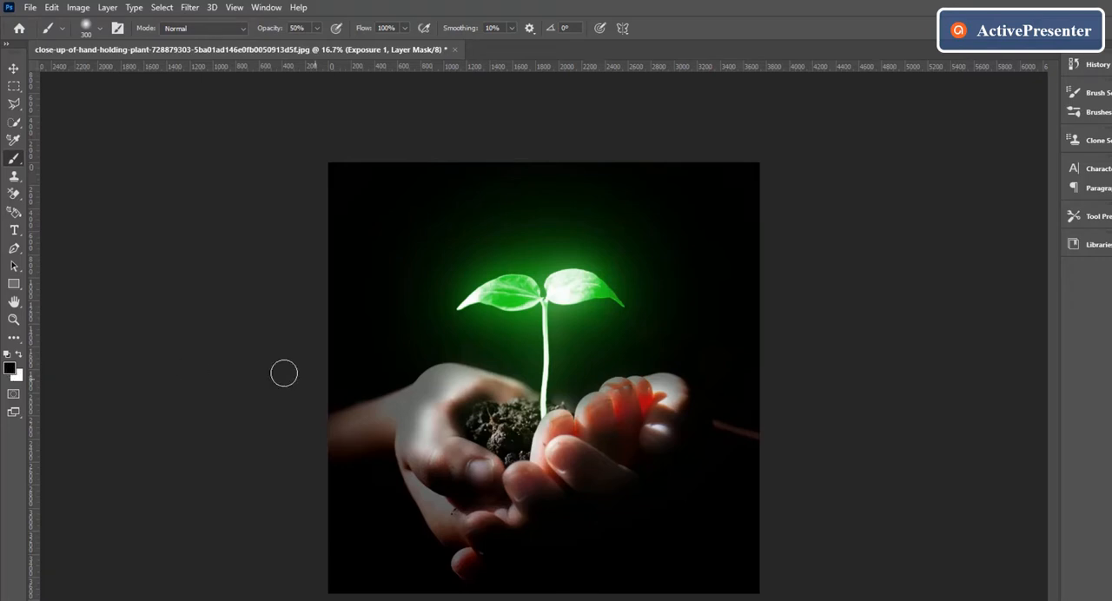
pyautogui.moveTo(479, 410)
pyautogui.mouseDown()
pyautogui.moveTo(483, 400)
pyautogui.moveTo(460, 408)
pyautogui.moveTo(463, 421)
pyautogui.moveTo(473, 431)
pyautogui.moveTo(488, 409)
pyautogui.moveTo(478, 419)
pyautogui.moveTo(485, 444)
pyautogui.moveTo(459, 410)
pyautogui.moveTo(490, 397)
pyautogui.moveTo(540, 420)
pyautogui.moveTo(515, 446)
pyautogui.moveTo(559, 463)
pyautogui.mouseUp()
pyautogui.click(100, 30)
pyautogui.click(100, 30)
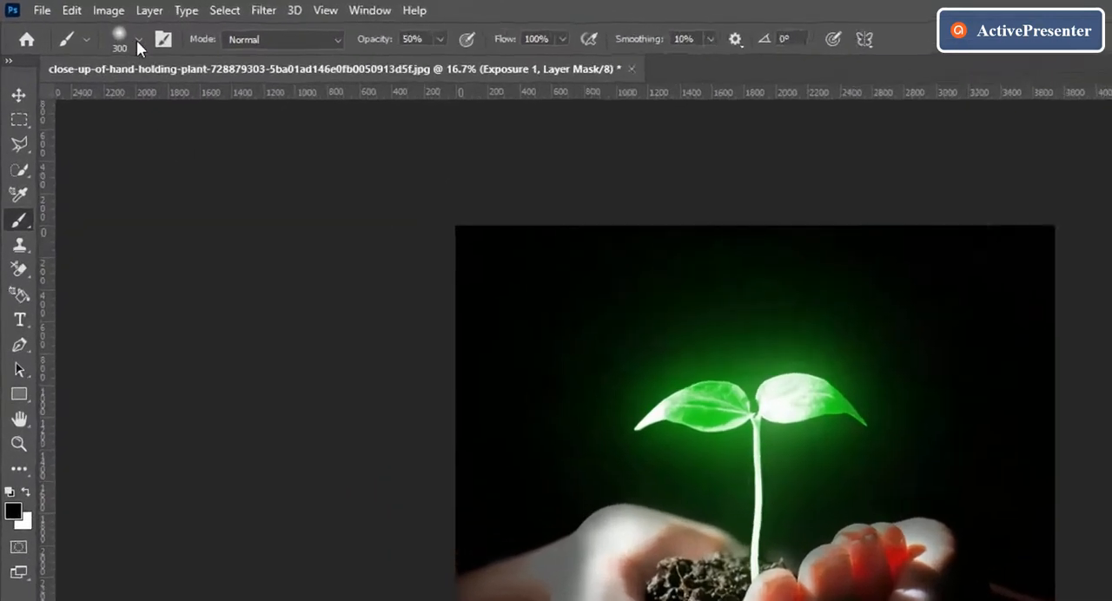
pyautogui.click(137, 40)
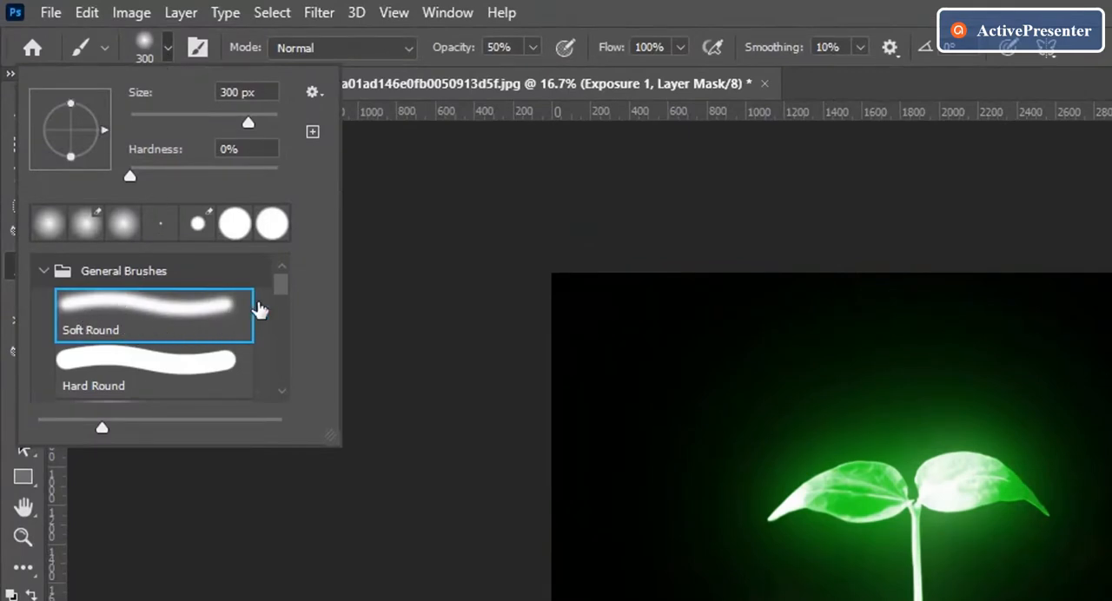
pyautogui.click(166, 40)
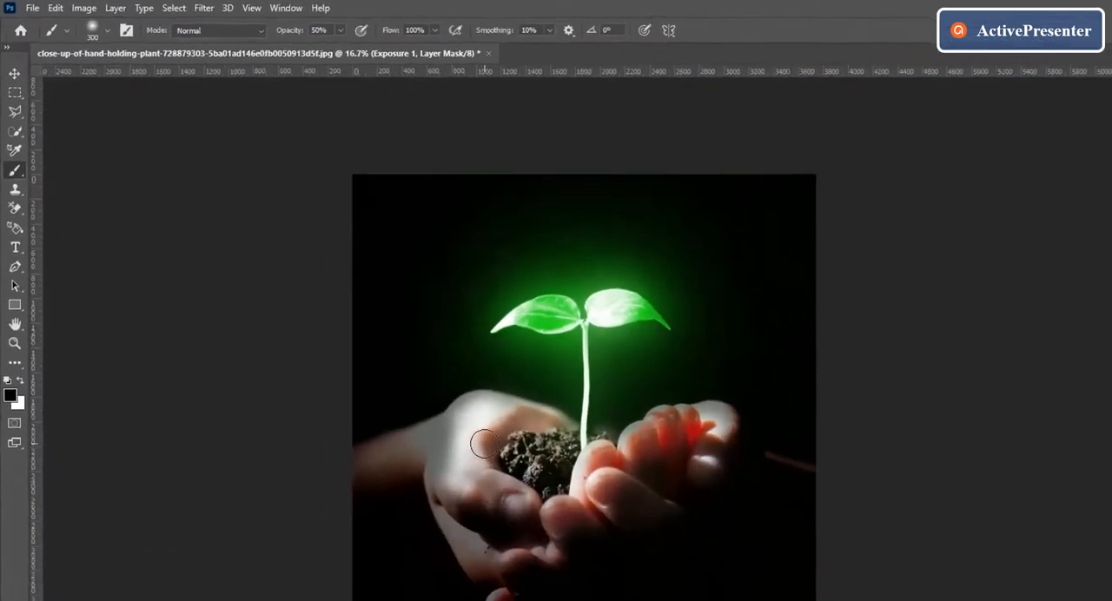
pyautogui.moveTo(446, 423)
pyautogui.mouseDown()
pyautogui.moveTo(450, 397)
pyautogui.moveTo(465, 392)
pyautogui.moveTo(440, 454)
pyautogui.moveTo(437, 421)
pyautogui.mouseUp()
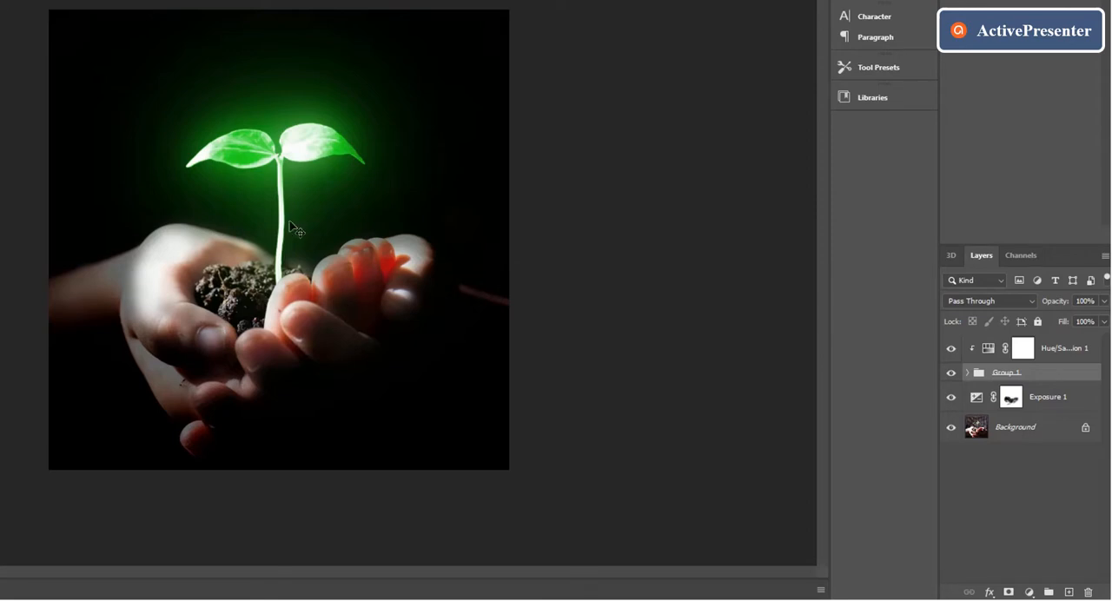
# Duplicate Hue/Saturation 1, place the copy directly below Group 1 and invert its layer mask to black.
pyautogui.click(1072, 350)
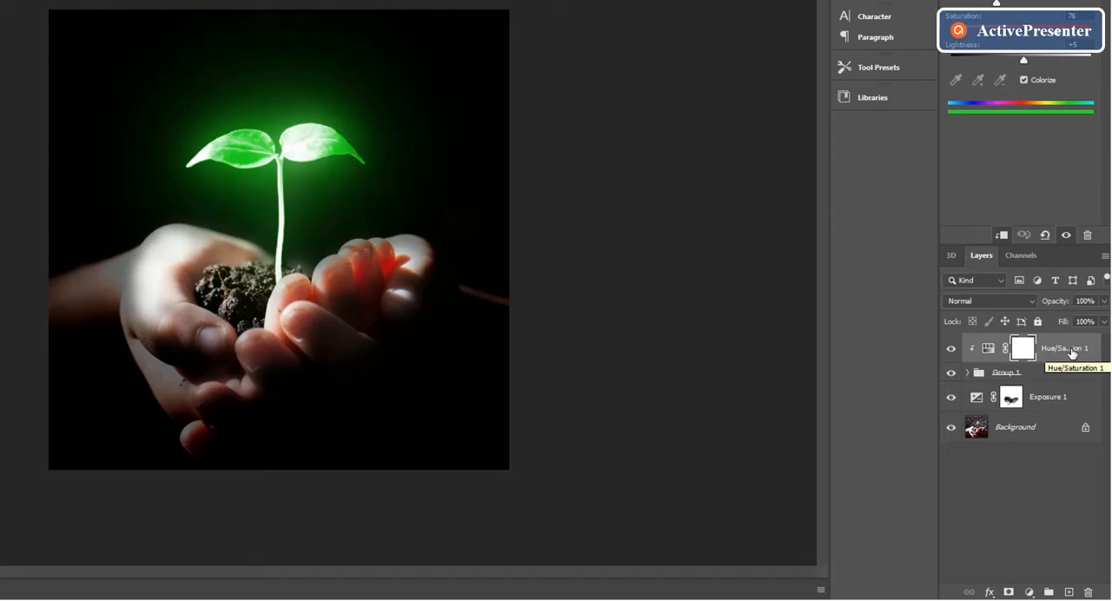
pyautogui.hotkey('ctrl', 'j')
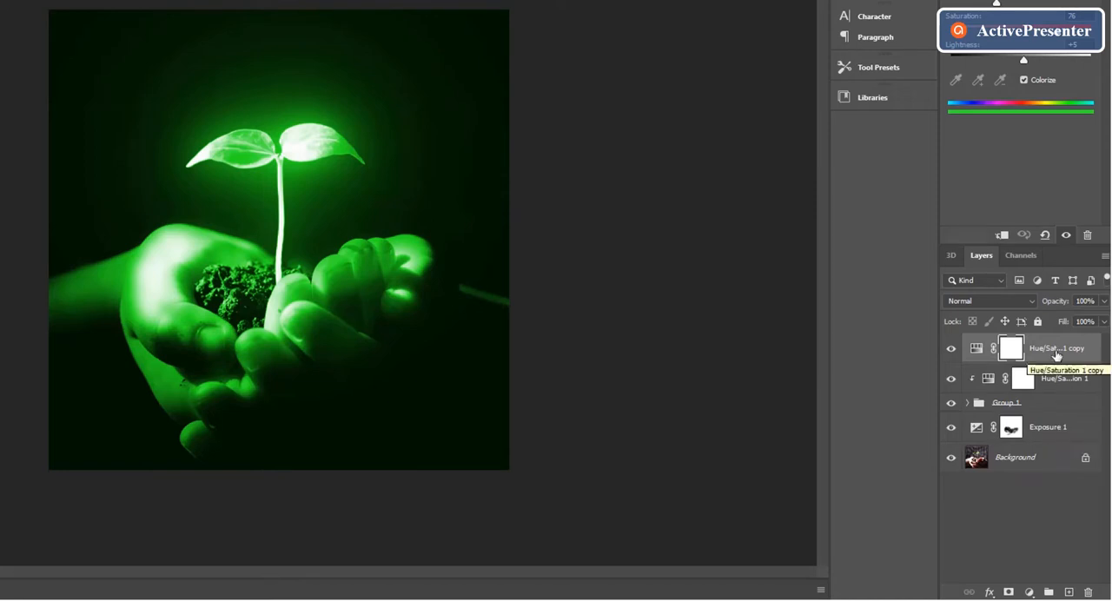
pyautogui.moveTo(1058, 351); pyautogui.dragTo(1068, 411)
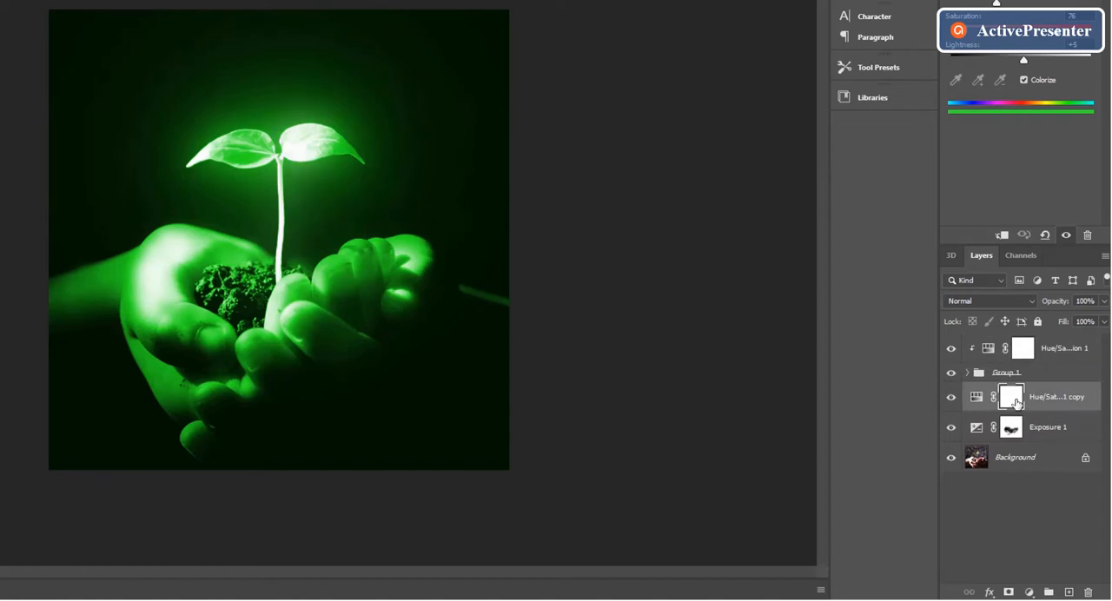
pyautogui.click(1014, 402)
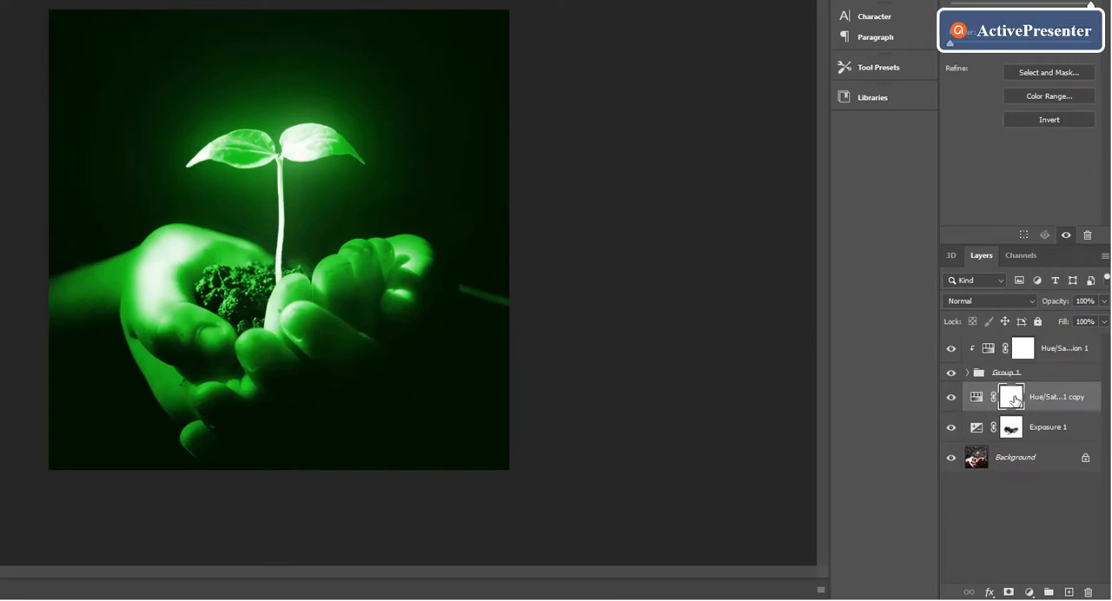
pyautogui.hotkey('ctrl', 'i')
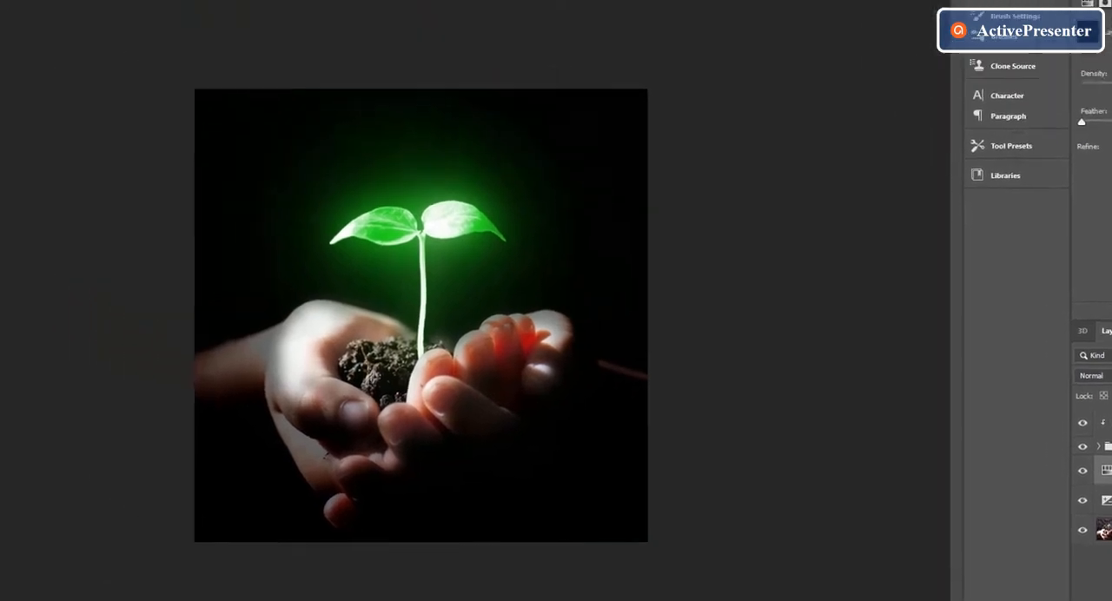
# Paint white on the Hue/Saturation 1 copy mask over the hands and soil, and lower that layer's opacity to about 58%.
pyautogui.click(15, 164)
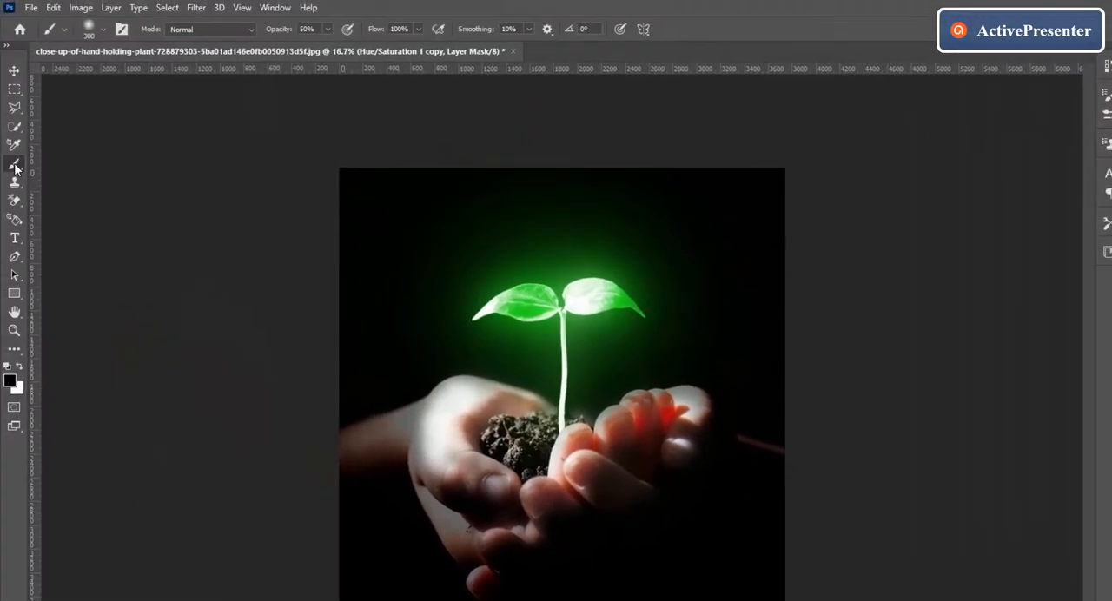
pyautogui.click(21, 366)
pyautogui.moveTo(492, 415)
pyautogui.mouseDown()
pyautogui.moveTo(536, 420)
pyautogui.moveTo(497, 438)
pyautogui.moveTo(535, 428)
pyautogui.moveTo(507, 451)
pyautogui.moveTo(556, 443)
pyautogui.moveTo(526, 471)
pyautogui.moveTo(567, 428)
pyautogui.moveTo(510, 443)
pyautogui.moveTo(477, 427)
pyautogui.moveTo(488, 402)
pyautogui.moveTo(458, 424)
pyautogui.moveTo(478, 386)
pyautogui.moveTo(443, 431)
pyautogui.moveTo(445, 441)
pyautogui.moveTo(450, 418)
pyautogui.moveTo(455, 468)
pyautogui.moveTo(455, 397)
pyautogui.moveTo(475, 449)
pyautogui.moveTo(453, 477)
pyautogui.moveTo(581, 476)
pyautogui.moveTo(576, 488)
pyautogui.moveTo(595, 435)
pyautogui.moveTo(577, 446)
pyautogui.moveTo(657, 406)
pyautogui.moveTo(630, 418)
pyautogui.moveTo(679, 405)
pyautogui.moveTo(683, 417)
pyautogui.moveTo(681, 399)
pyautogui.moveTo(688, 408)
pyautogui.moveTo(673, 455)
pyautogui.moveTo(677, 442)
pyautogui.moveTo(629, 462)
pyautogui.moveTo(621, 427)
pyautogui.moveTo(588, 444)
pyautogui.moveTo(654, 402)
pyautogui.moveTo(618, 407)
pyautogui.moveTo(639, 402)
pyautogui.moveTo(474, 474)
pyautogui.moveTo(524, 520)
pyautogui.moveTo(514, 524)
pyautogui.moveTo(534, 514)
pyautogui.moveTo(434, 487)
pyautogui.moveTo(557, 524)
pyautogui.moveTo(484, 547)
pyautogui.moveTo(447, 520)
pyautogui.moveTo(487, 557)
pyautogui.moveTo(479, 571)
pyautogui.moveTo(403, 422)
pyautogui.moveTo(350, 441)
pyautogui.moveTo(416, 447)
pyautogui.moveTo(354, 438)
pyautogui.moveTo(363, 449)
pyautogui.moveTo(486, 409)
pyautogui.moveTo(680, 406)
pyautogui.moveTo(694, 435)
pyautogui.moveTo(670, 462)
pyautogui.moveTo(597, 469)
pyautogui.moveTo(529, 458)
pyautogui.mouseUp()
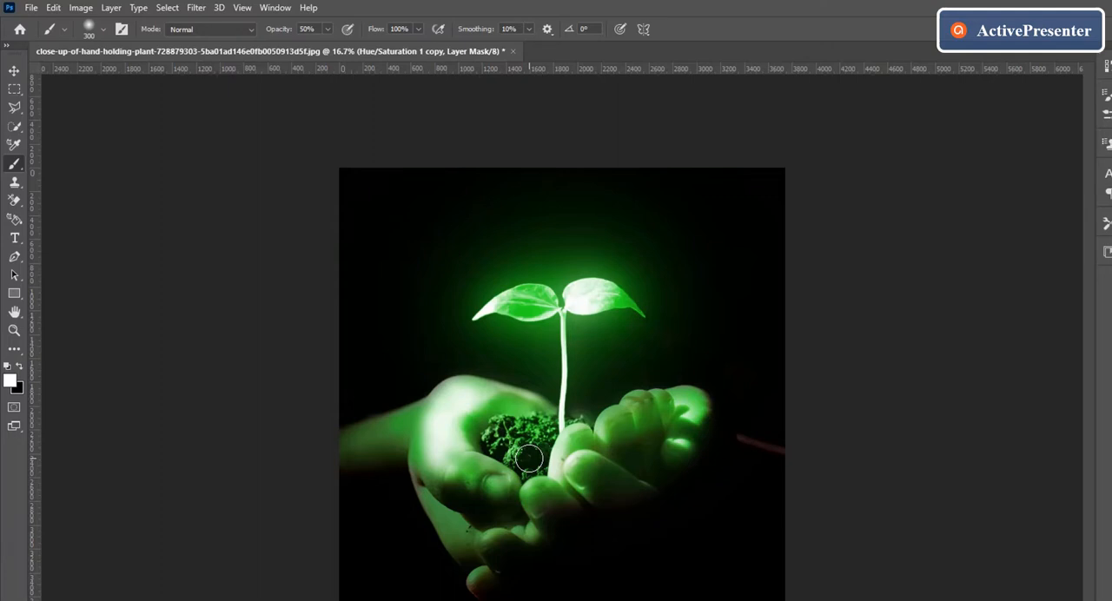
pyautogui.moveTo(433, 476)
pyautogui.mouseDown()
pyautogui.moveTo(486, 481)
pyautogui.moveTo(495, 475)
pyautogui.moveTo(480, 463)
pyautogui.moveTo(513, 468)
pyautogui.moveTo(564, 448)
pyautogui.mouseUp()
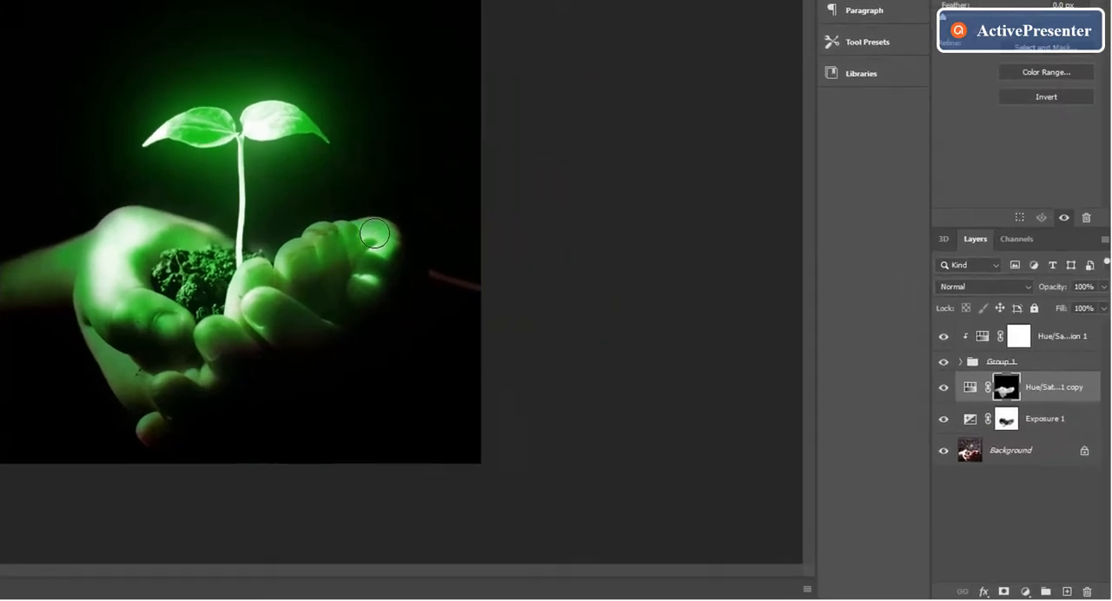
pyautogui.moveTo(1104, 287); pyautogui.dragTo(1077, 305)
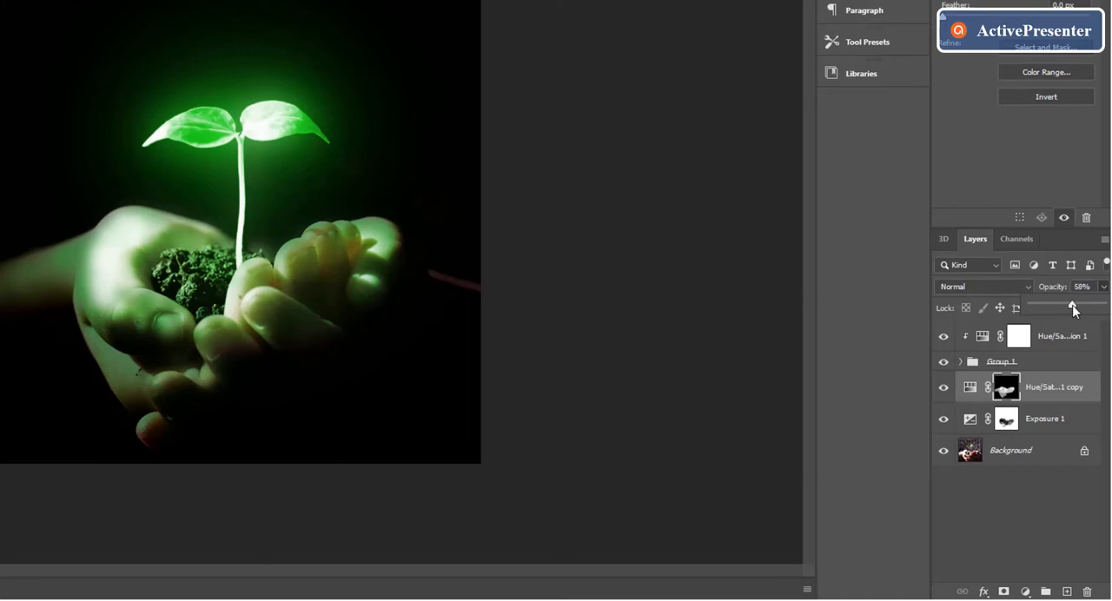
# Lower the opacity of the Hue/Saturation 1 copy layer to 50%.
pyautogui.moveTo(1074, 311); pyautogui.dragTo(1071, 310)
pyautogui.click(1103, 286)
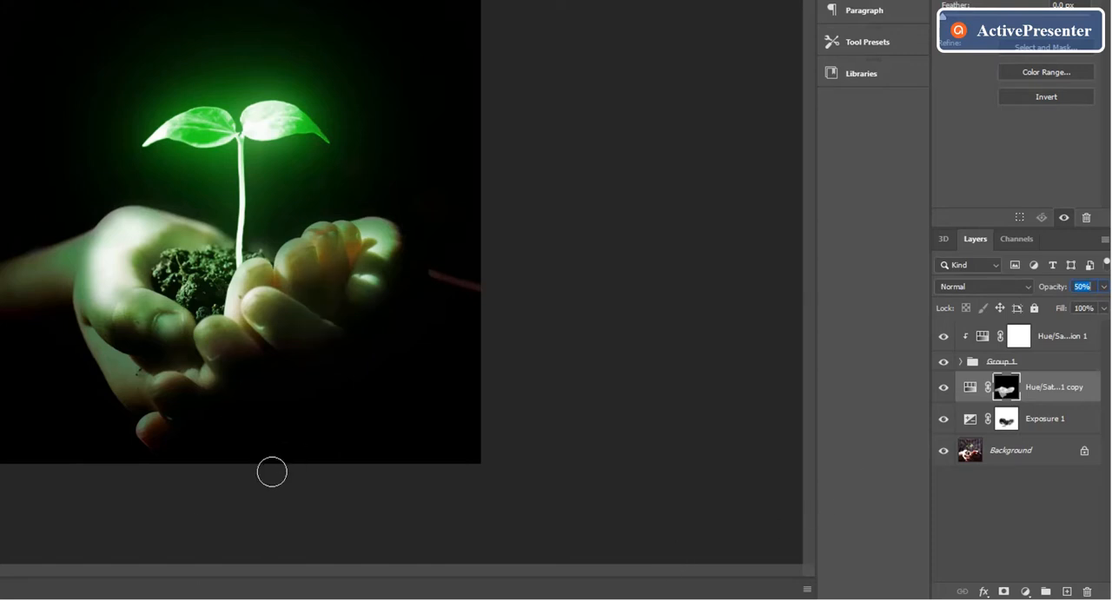
# Add a Selective Color adjustment above Hue/Saturation 1 and set its Greens to Cyan about -77, Magenta -56, Yellow +40 and Black +41.
pyautogui.click(1052, 341)
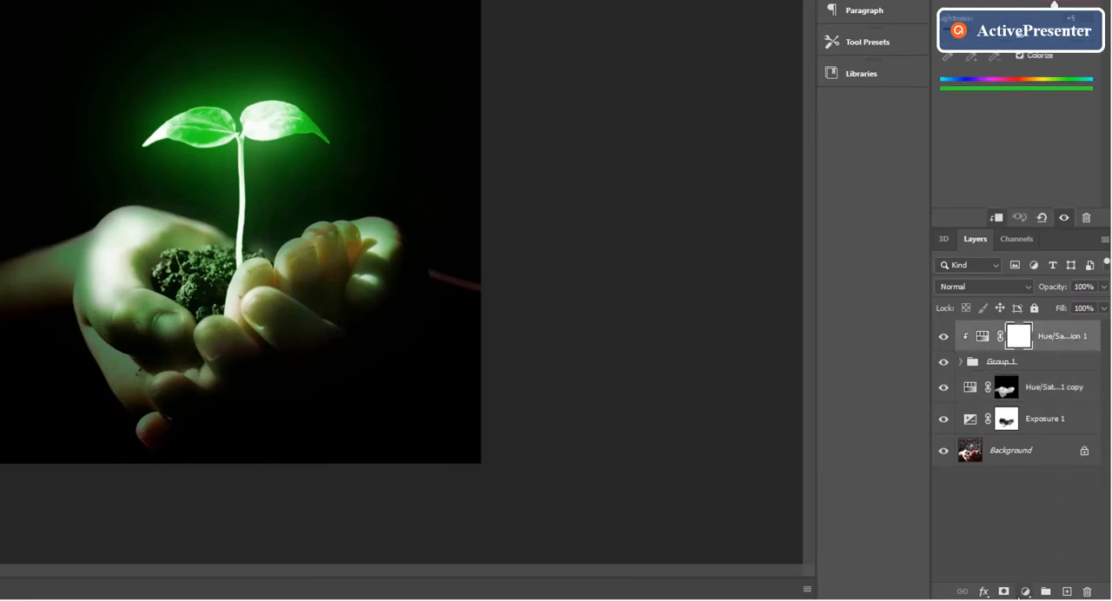
pyautogui.click(1027, 592)
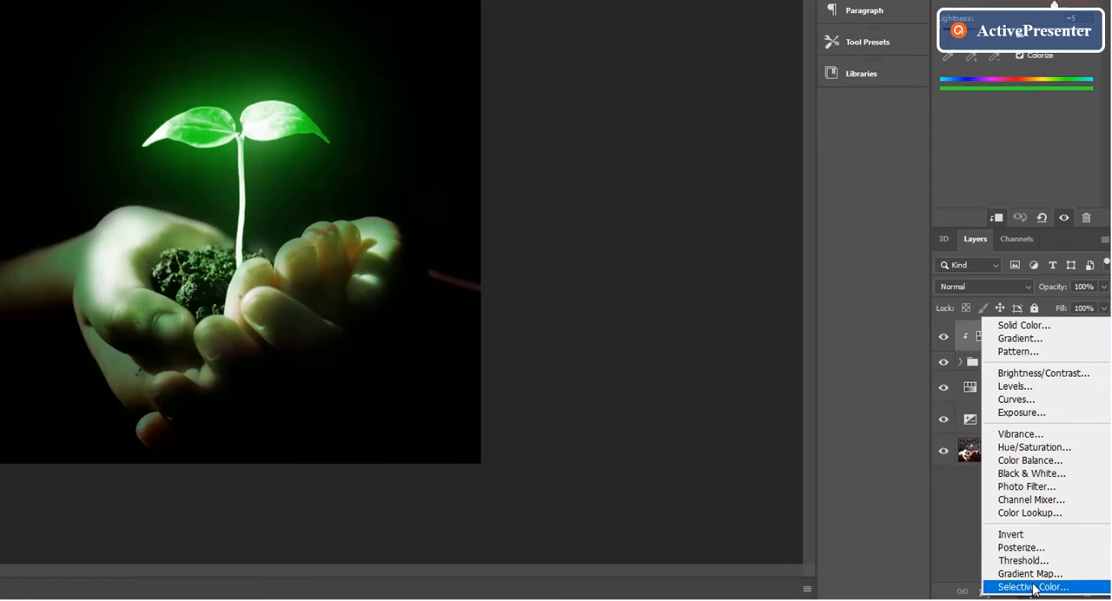
pyautogui.click(1030, 587)
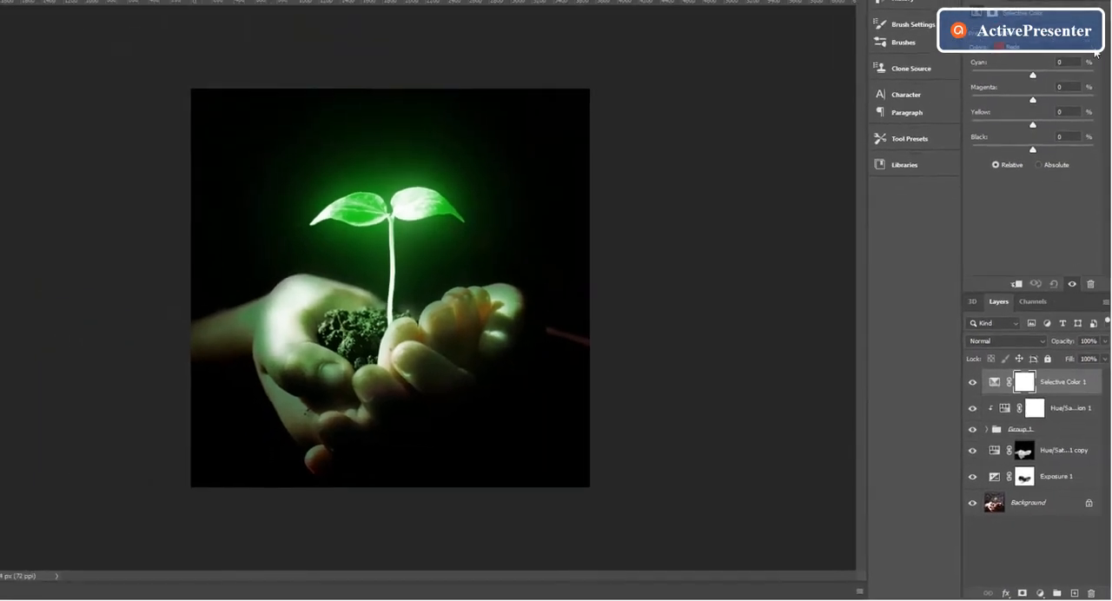
pyautogui.click(1048, 47)
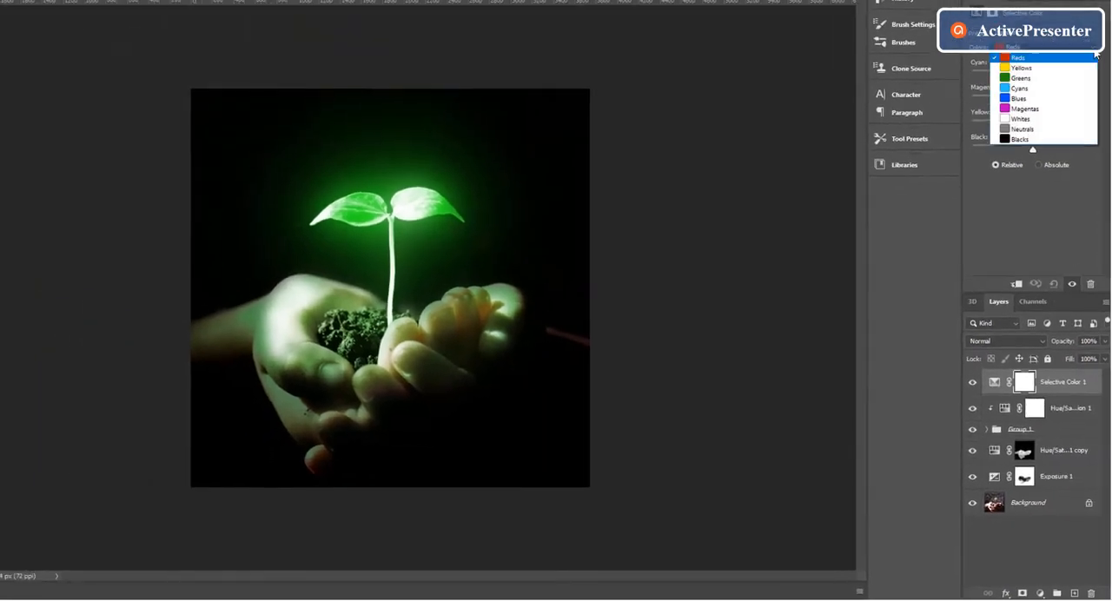
pyautogui.click(1040, 78)
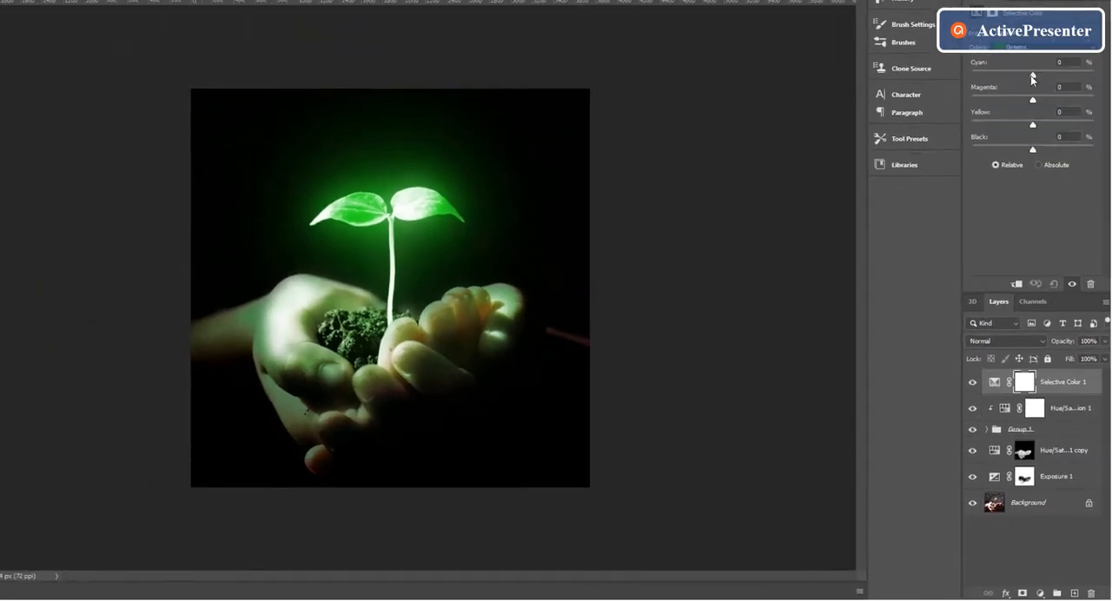
pyautogui.moveTo(1032, 75); pyautogui.dragTo(1010, 89)
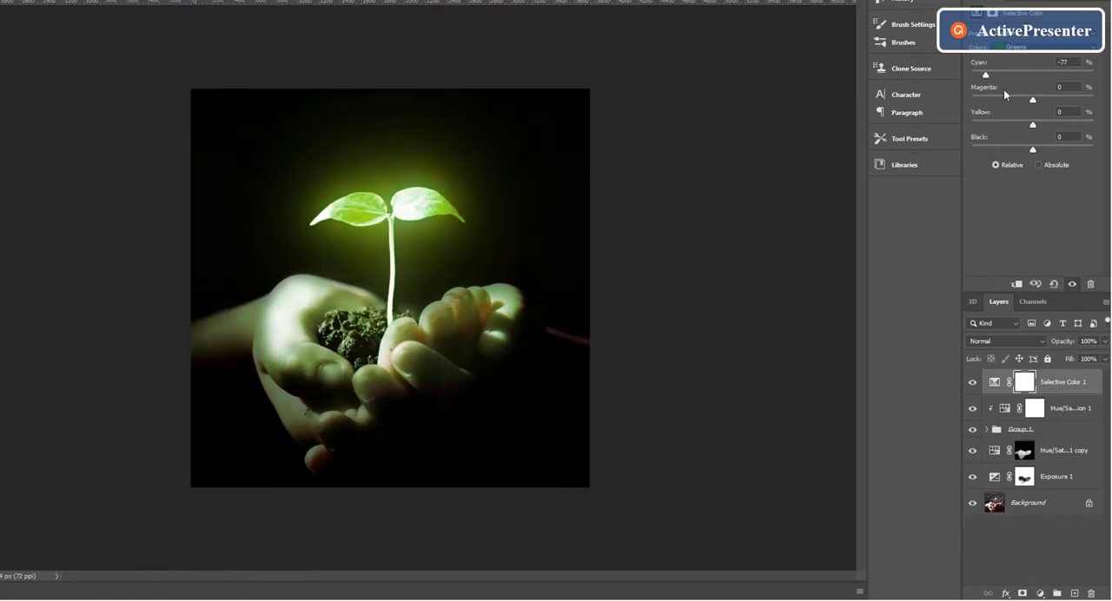
pyautogui.moveTo(1032, 102); pyautogui.dragTo(999, 126)
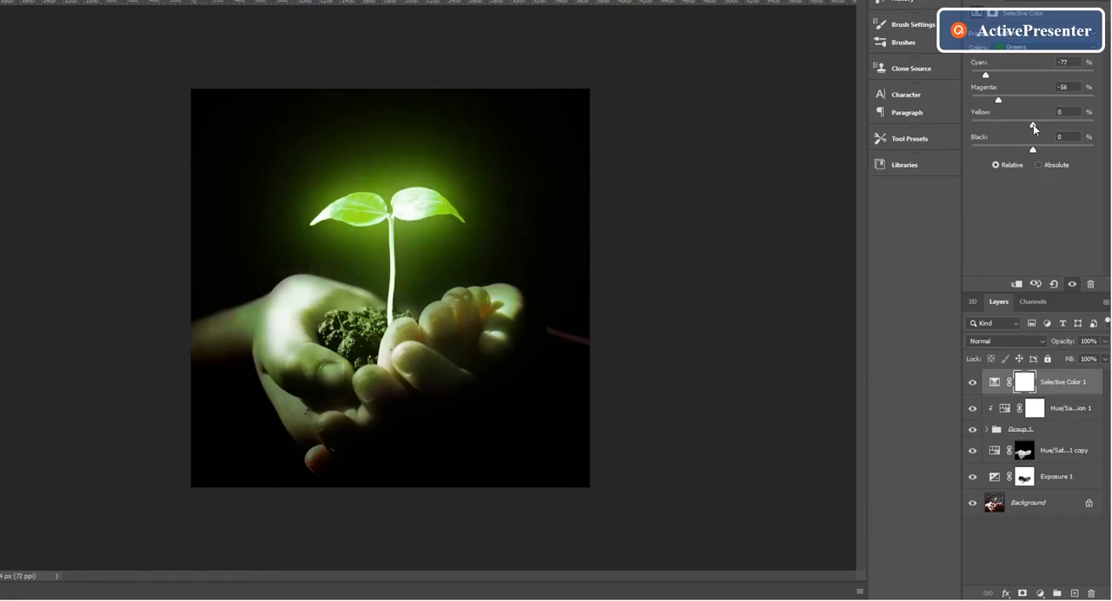
pyautogui.moveTo(1044, 127); pyautogui.dragTo(1058, 143)
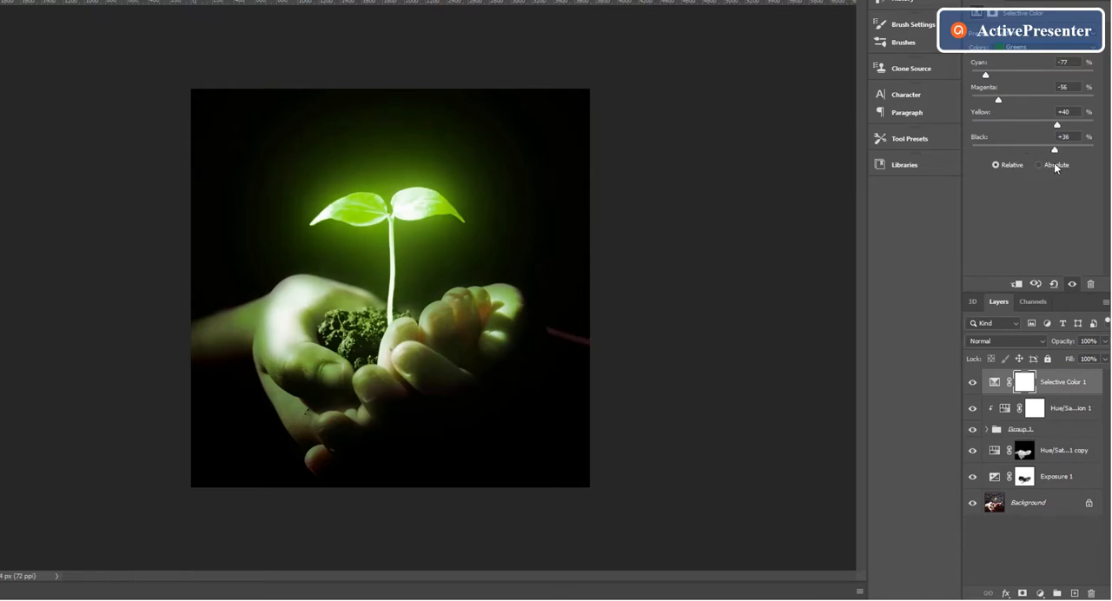
pyautogui.moveTo(1055, 163)
pyautogui.mouseDown()
pyautogui.moveTo(1073, 163)
pyautogui.moveTo(1058, 164)
pyautogui.mouseUp()
pyautogui.moveTo(987, 75)
pyautogui.mouseDown()
pyautogui.moveTo(1011, 80)
pyautogui.moveTo(990, 80)
pyautogui.mouseUp()
# Add a Curves adjustment directly above the Background and shape an S-curve with points at input 76, output 65 and input 171, output 205.
pyautogui.click(1039, 510)
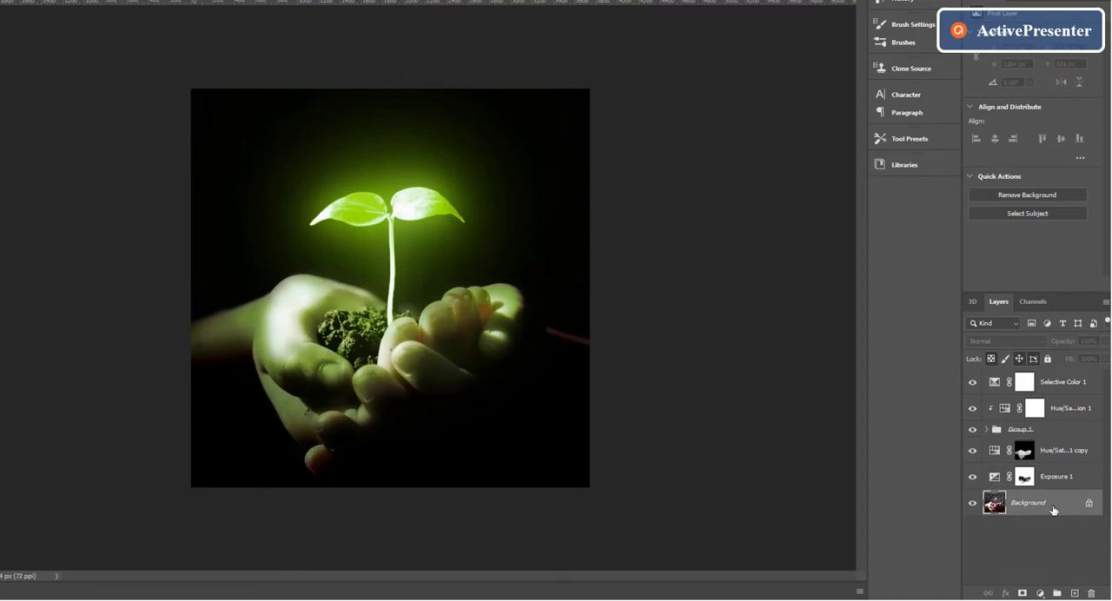
pyautogui.click(1041, 593)
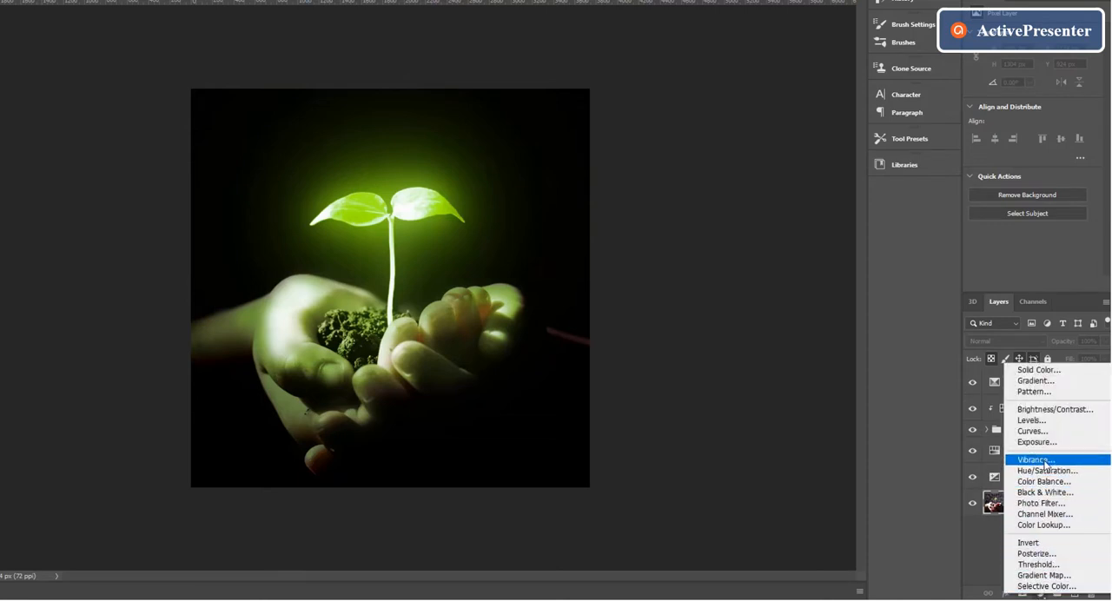
pyautogui.click(1053, 434)
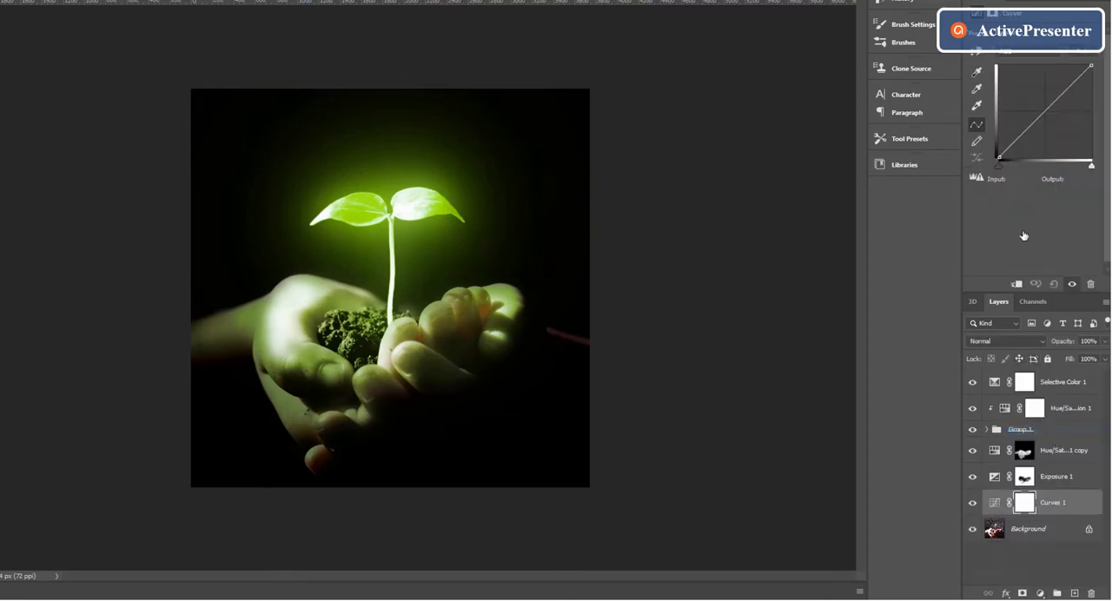
pyautogui.moveTo(1026, 132)
pyautogui.mouseDown()
pyautogui.moveTo(1046, 147)
pyautogui.moveTo(1030, 136)
pyautogui.mouseUp()
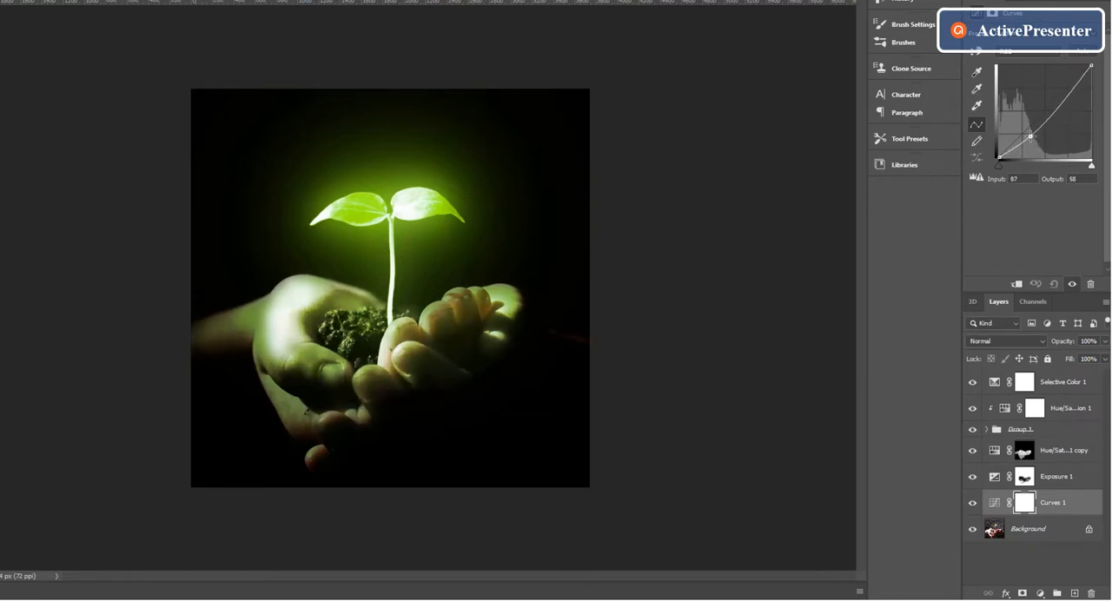
pyautogui.moveTo(1071, 93); pyautogui.dragTo(1065, 88)
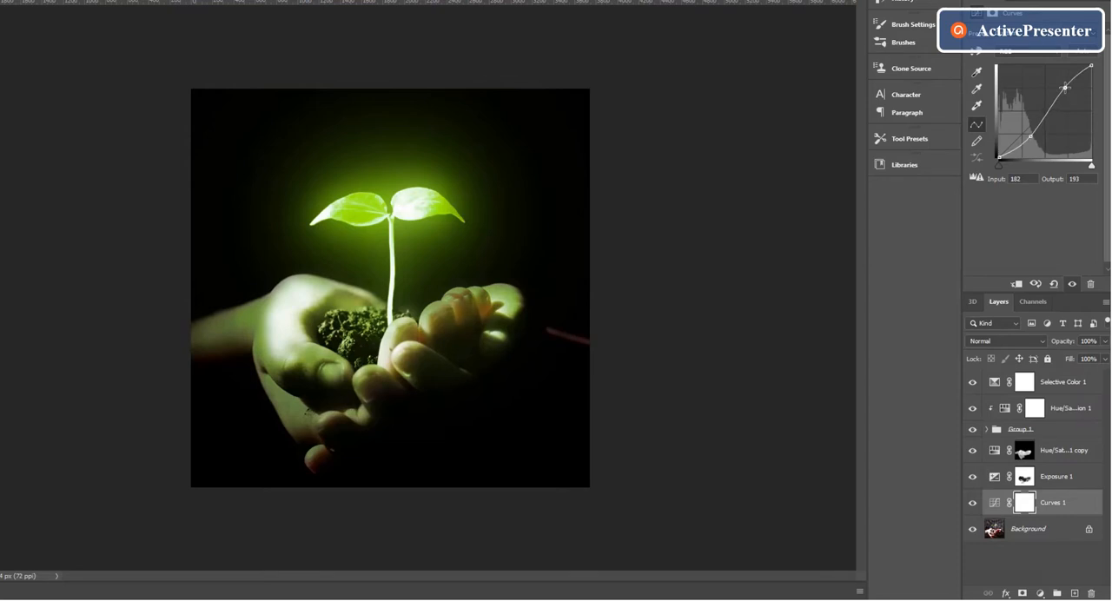
pyautogui.moveTo(1031, 136); pyautogui.dragTo(1027, 133)
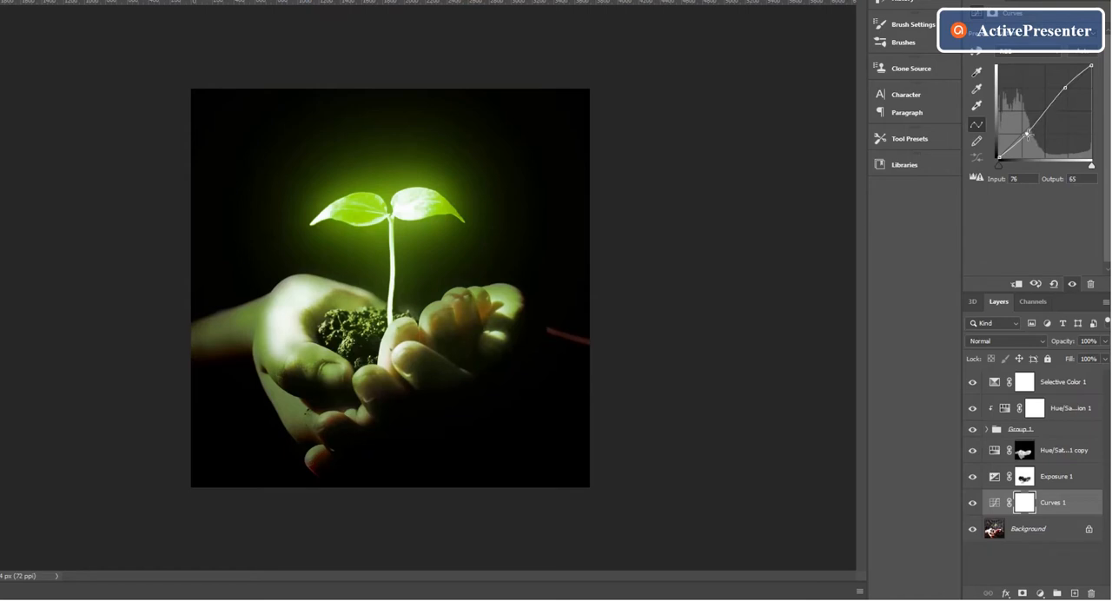
pyautogui.moveTo(1066, 87); pyautogui.dragTo(1061, 83)
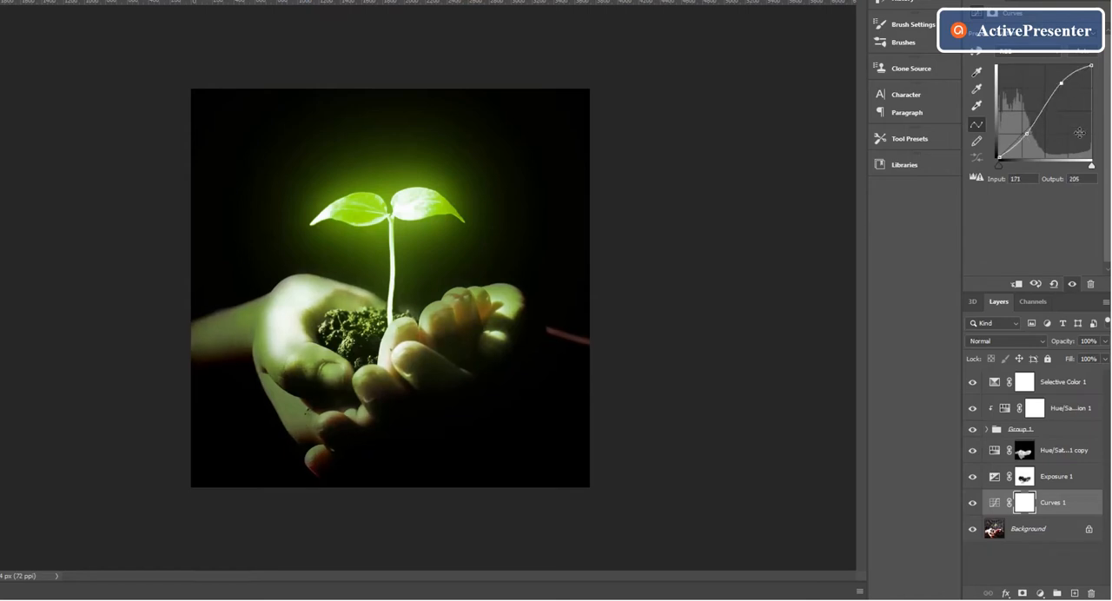